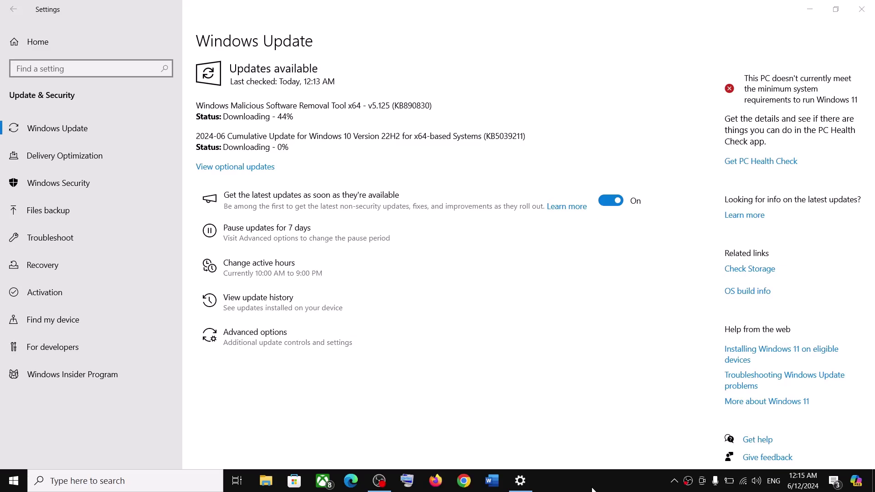
Step: Highlight the KB number of the 2024-06 Cumulative Update for Windows 10 Version 22H2 in the list of available updates
{"action": "double_click", "coordinate": [495, 137]}
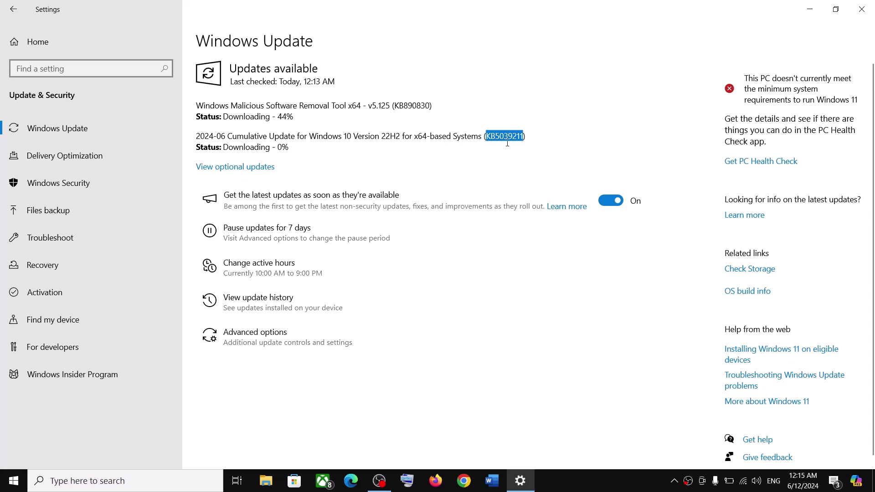
{"action": "left_click", "coordinate": [512, 135]}
{"action": "double_click", "coordinate": [493, 137]}
{"action": "left_click", "coordinate": [600, 489]}
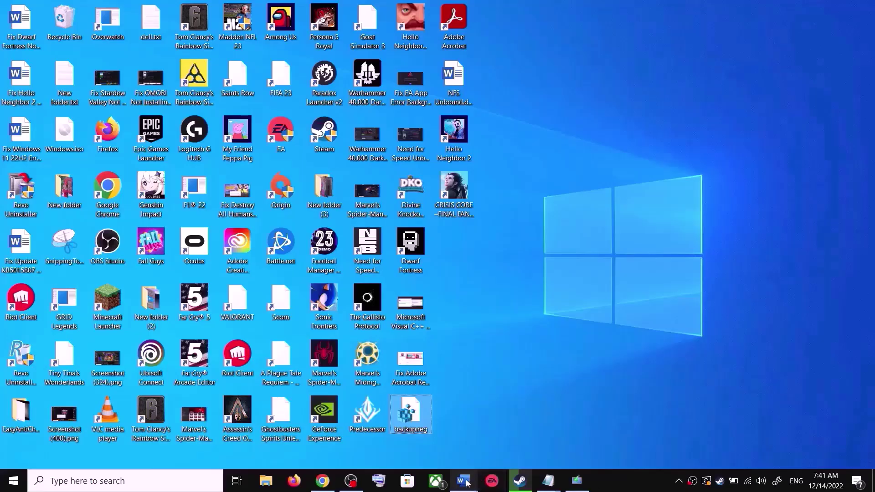
Step: Open the update-fix guide in Word, and run the Windows Update troubleshooter from the additional troubleshooters in Update & Security settings
{"action": "mouse_move", "coordinate": [463, 481]}
{"action": "left_click", "coordinate": [502, 453]}
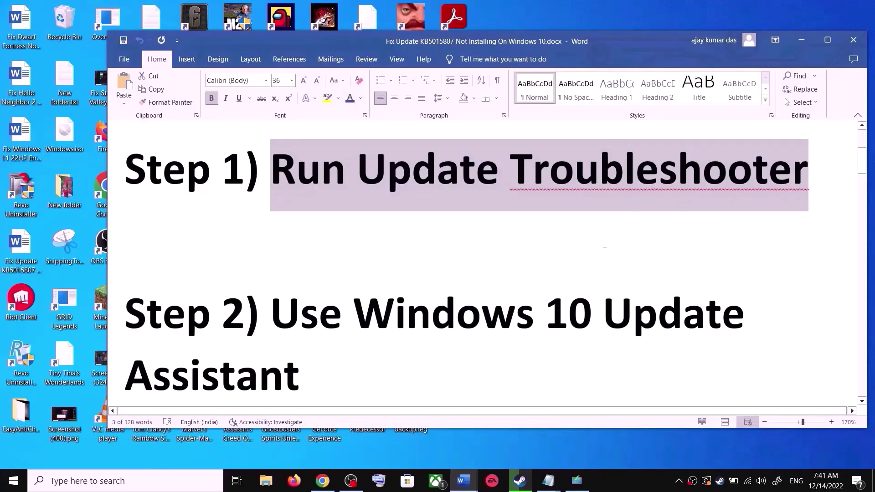
{"action": "key", "text": "super+i"}
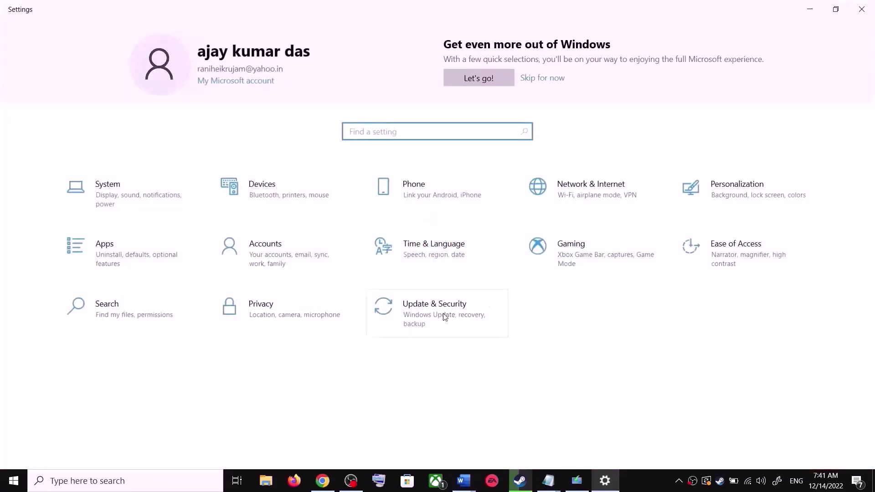
{"action": "left_click", "coordinate": [445, 317]}
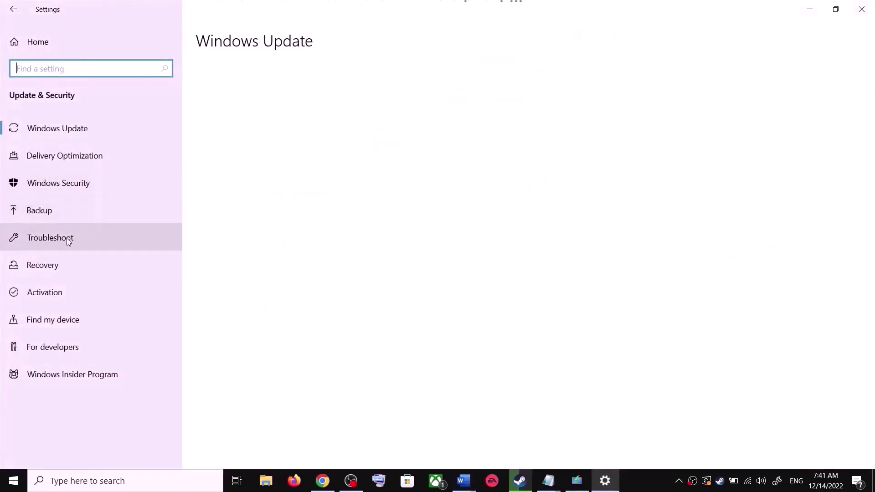
{"action": "left_click", "coordinate": [69, 238]}
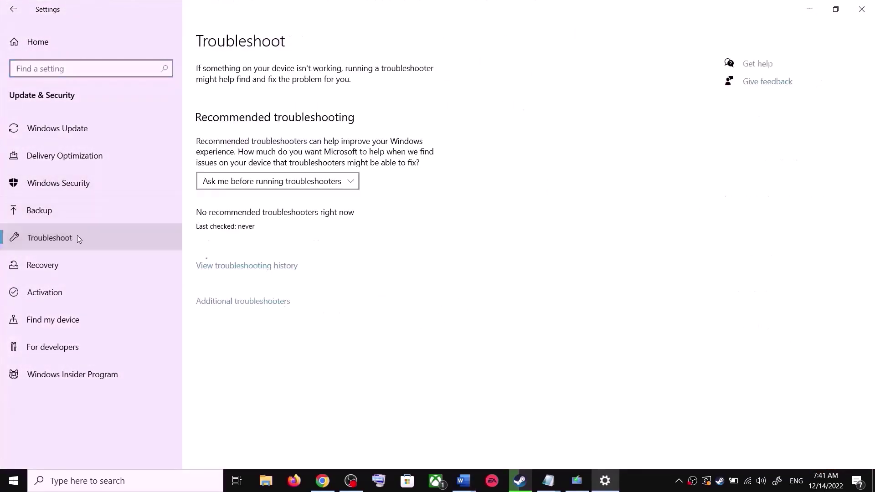
{"action": "left_click", "coordinate": [257, 302]}
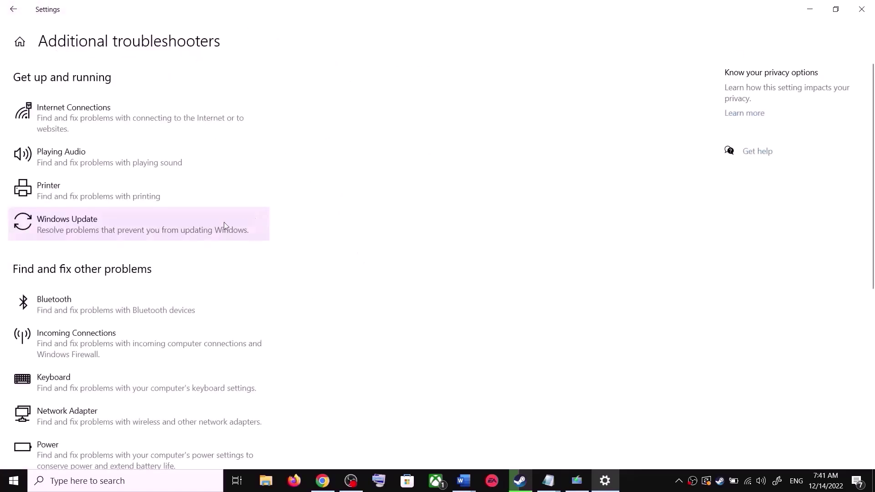
{"action": "left_click", "coordinate": [108, 233]}
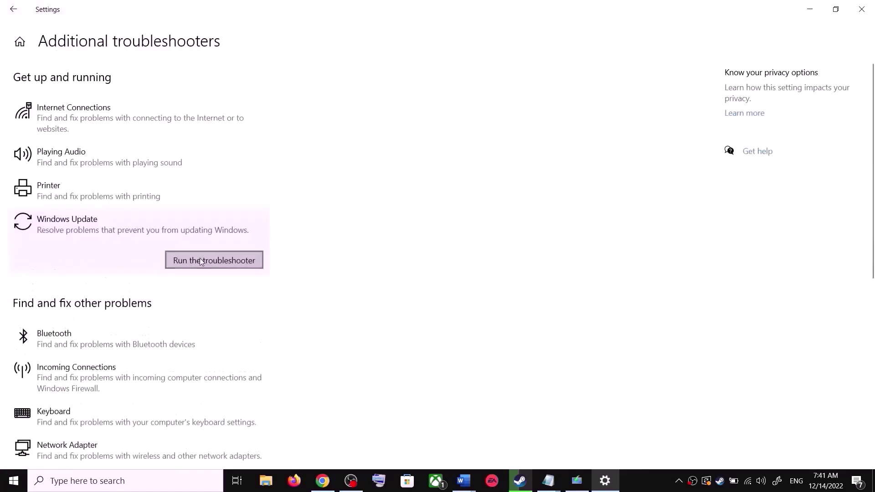
{"action": "left_click", "coordinate": [207, 259]}
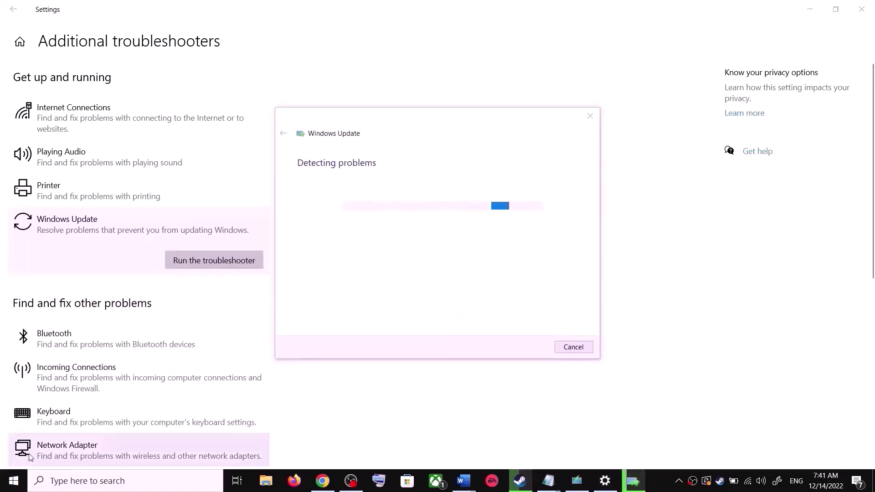
Step: Check the computer's restart options while the troubleshooter runs, and dismiss them without restarting
{"action": "left_click", "coordinate": [13, 481]}
{"action": "left_click", "coordinate": [15, 457]}
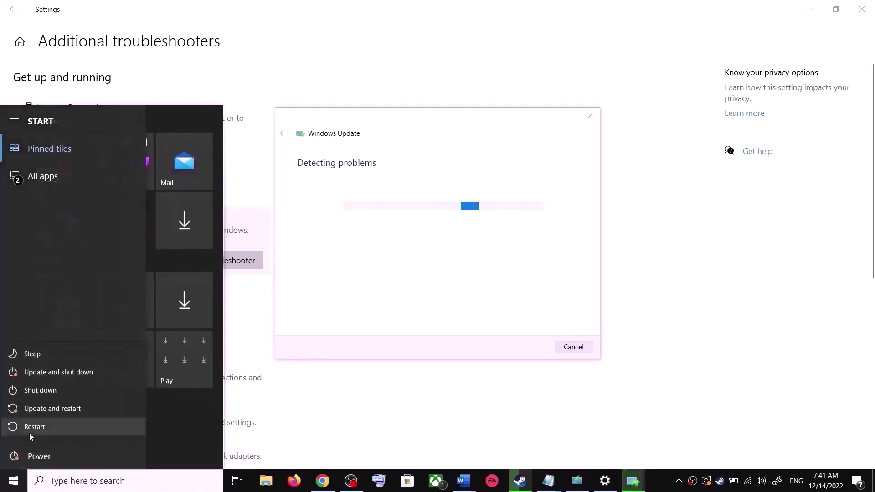
{"action": "left_click", "coordinate": [588, 179]}
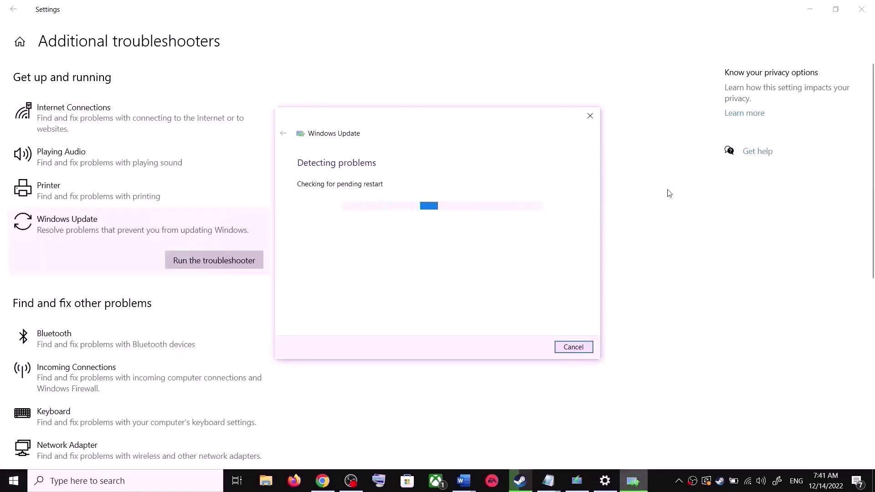
{"action": "left_click", "coordinate": [667, 193]}
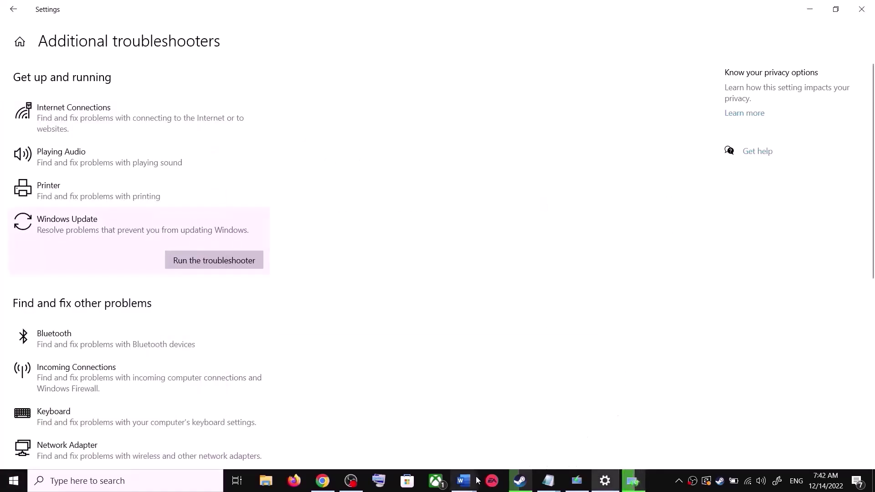
Step: Switch to the Word guide and highlight the Windows 10 Update Assistant heading and its Microsoft download link under Step 2
{"action": "mouse_move", "coordinate": [474, 483]}
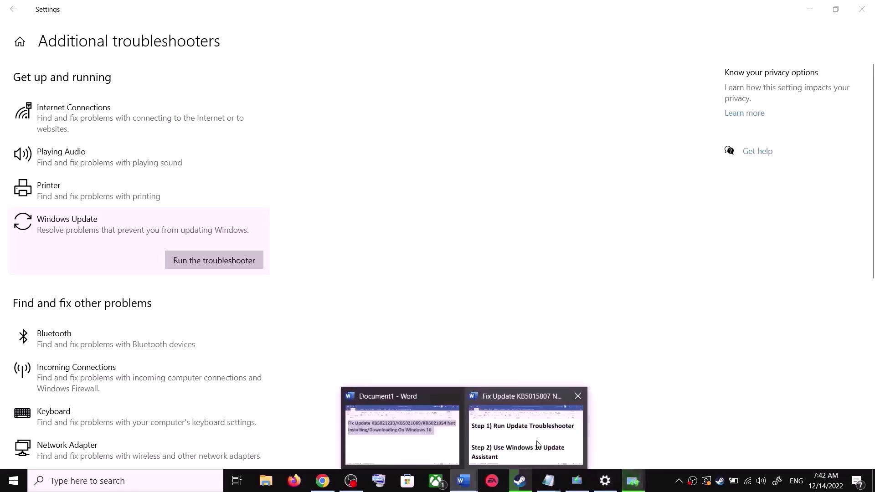
{"action": "left_click", "coordinate": [539, 438]}
{"action": "scroll", "coordinate": [294, 306], "scroll_direction": "down", "scroll_amount": 1}
{"action": "left_click_drag", "start_coordinate": [272, 287], "coordinate": [363, 356]}
{"action": "scroll", "coordinate": [637, 337], "scroll_direction": "down", "scroll_amount": 1}
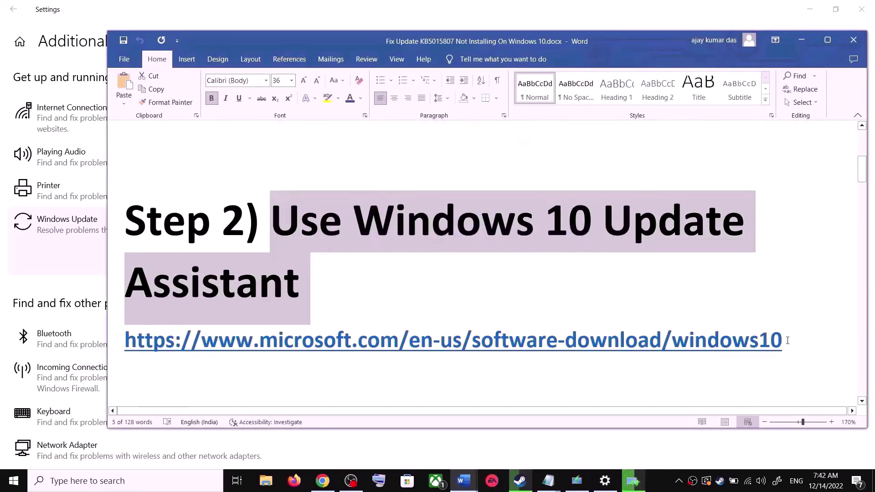
{"action": "triple_click", "coordinate": [638, 338]}
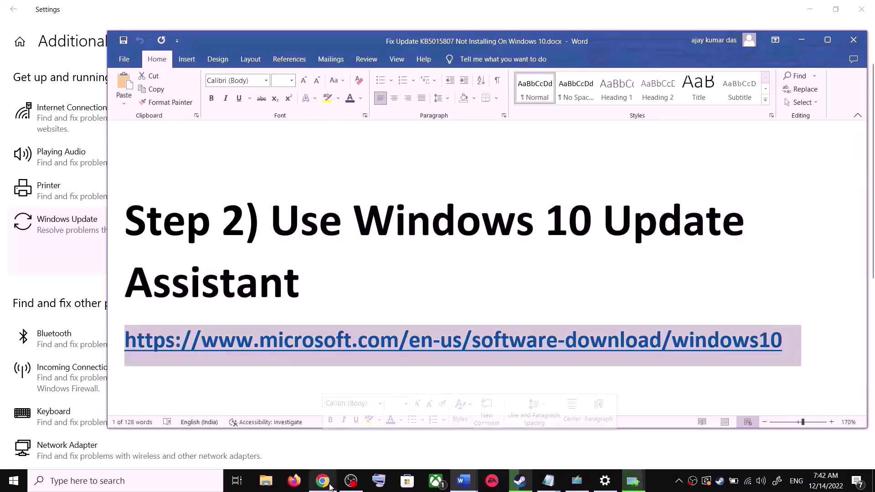
Step: Switch to Chrome, download the Windows 10 Update Assistant from the Download Windows 10 page, and run it through to closing
{"action": "mouse_move", "coordinate": [323, 480]}
{"action": "left_click", "coordinate": [320, 433]}
{"action": "scroll", "coordinate": [194, 252], "scroll_direction": "up", "scroll_amount": 3}
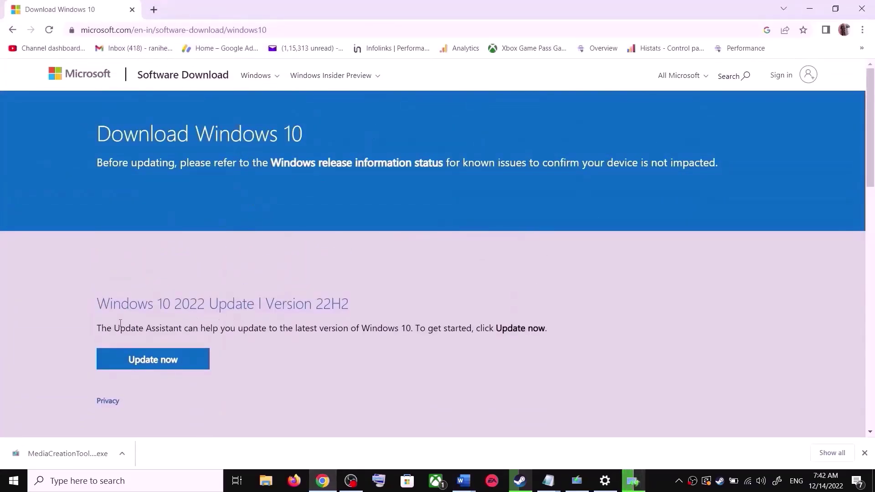
{"action": "left_click_drag", "start_coordinate": [113, 329], "coordinate": [182, 329]}
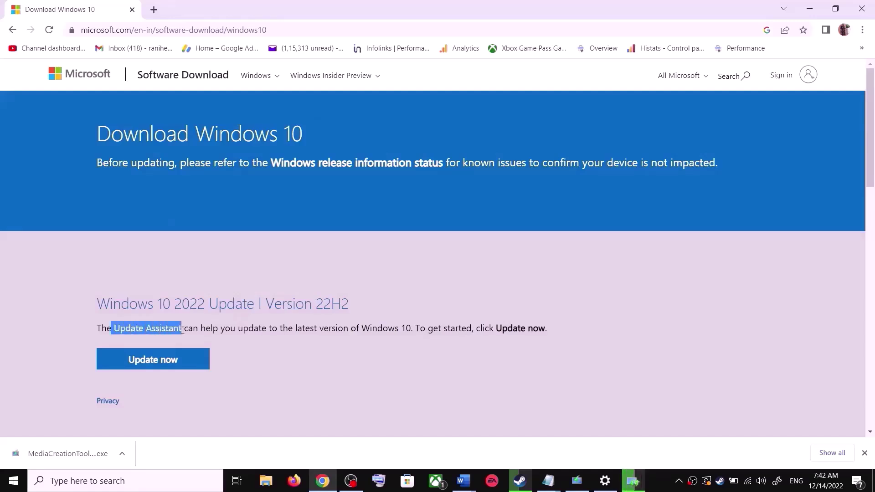
{"action": "left_click", "coordinate": [173, 361]}
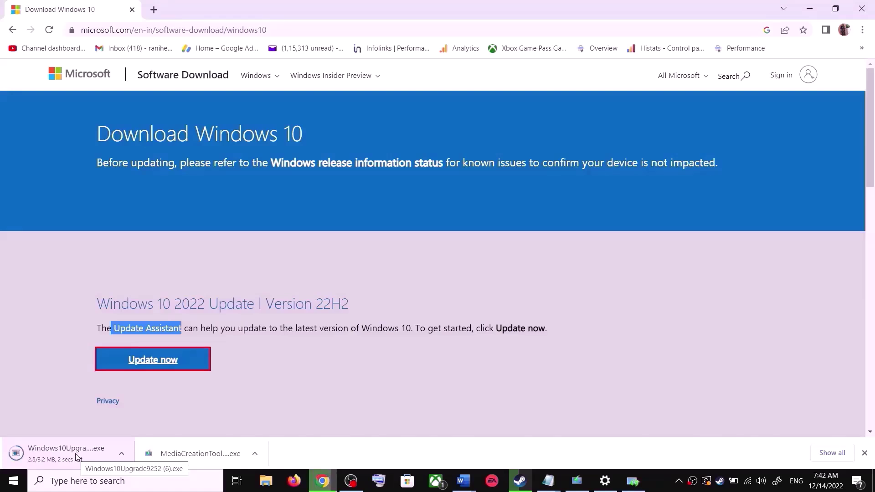
{"action": "left_click", "coordinate": [67, 455]}
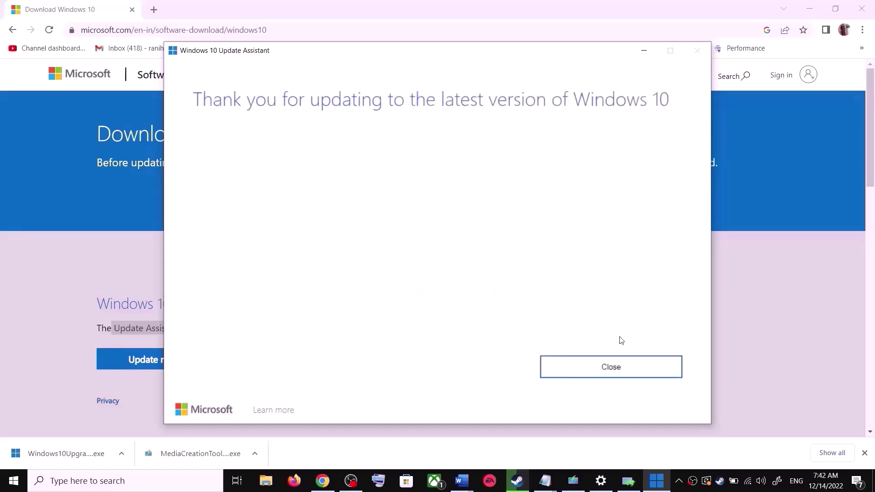
{"action": "left_click", "coordinate": [640, 360]}
{"action": "left_click", "coordinate": [635, 368]}
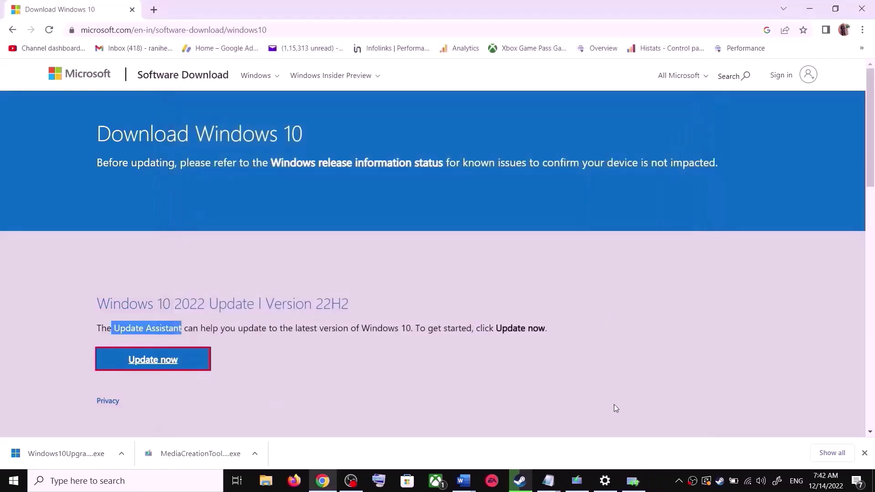
Step: In the Word guide, copy all the Step 3 commands for resetting Windows Update components, from SC config trustedinstaller start=auto to net start appidsvc
{"action": "mouse_move", "coordinate": [464, 481]}
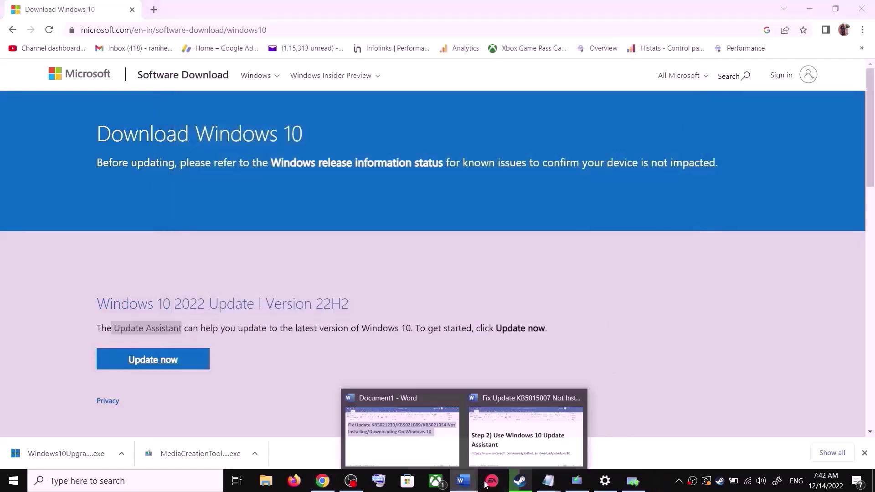
{"action": "left_click", "coordinate": [524, 431]}
{"action": "scroll", "coordinate": [359, 308], "scroll_direction": "down", "scroll_amount": 4}
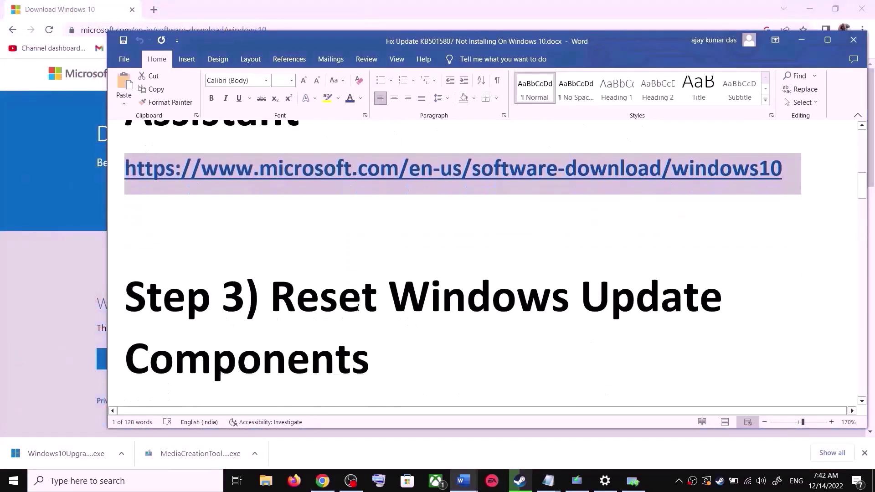
{"action": "left_click_drag", "start_coordinate": [272, 281], "coordinate": [377, 336]}
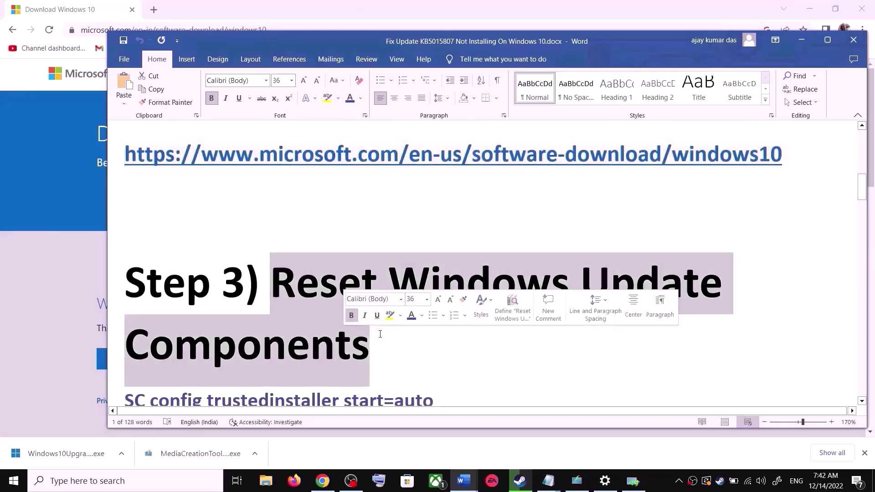
{"action": "scroll", "coordinate": [196, 327], "scroll_direction": "down", "scroll_amount": 2}
{"action": "left_click_drag", "start_coordinate": [129, 309], "coordinate": [285, 383]}
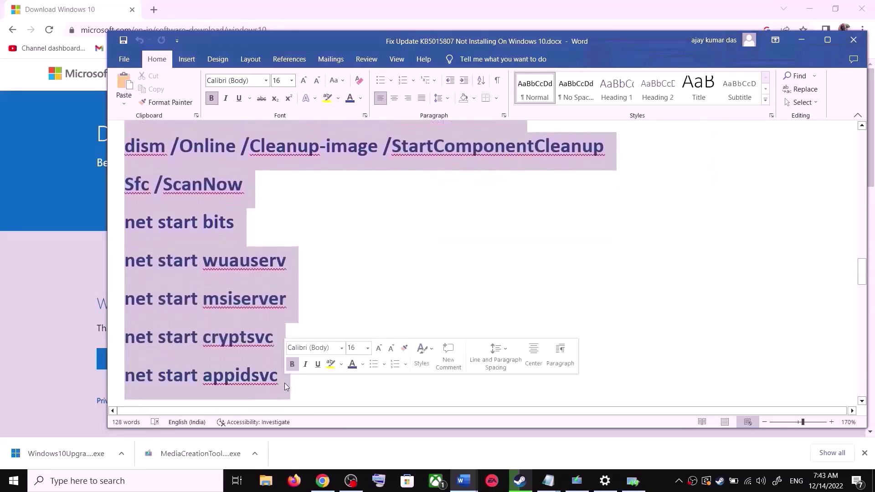
{"action": "scroll", "coordinate": [277, 352], "scroll_direction": "down", "scroll_amount": 2}
{"action": "right_click", "coordinate": [231, 255]}
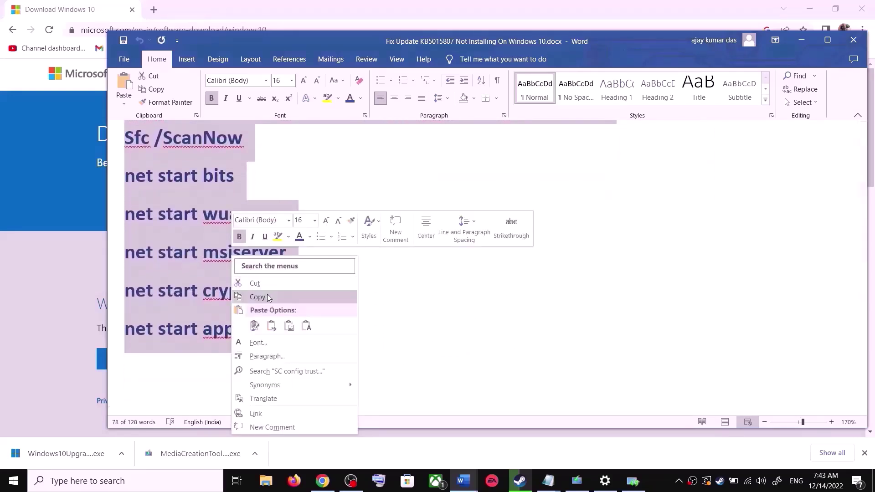
{"action": "left_click", "coordinate": [270, 298]}
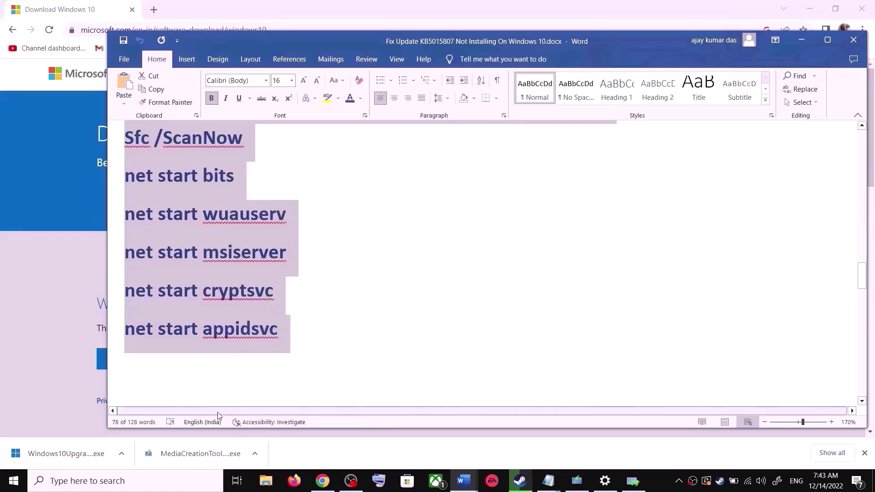
Step: Open Notepad and paste the copied reset commands into a blank document
{"action": "left_click", "coordinate": [153, 485]}
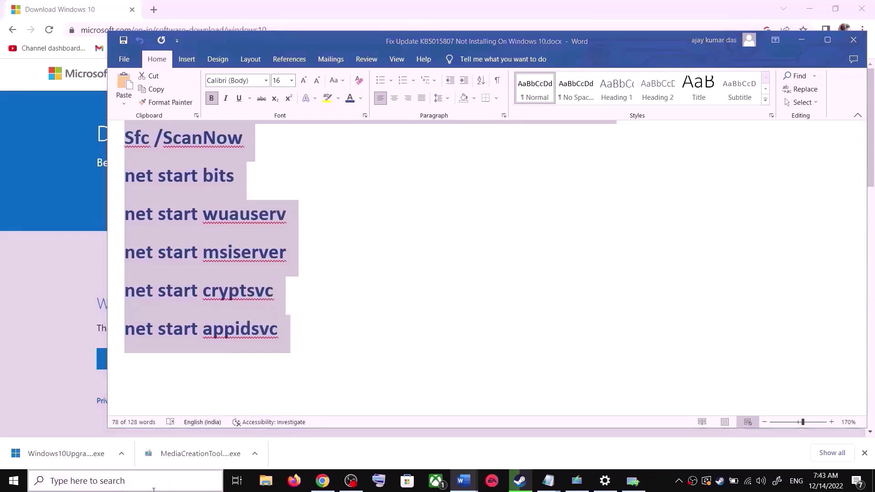
{"action": "type", "text": "oote"}
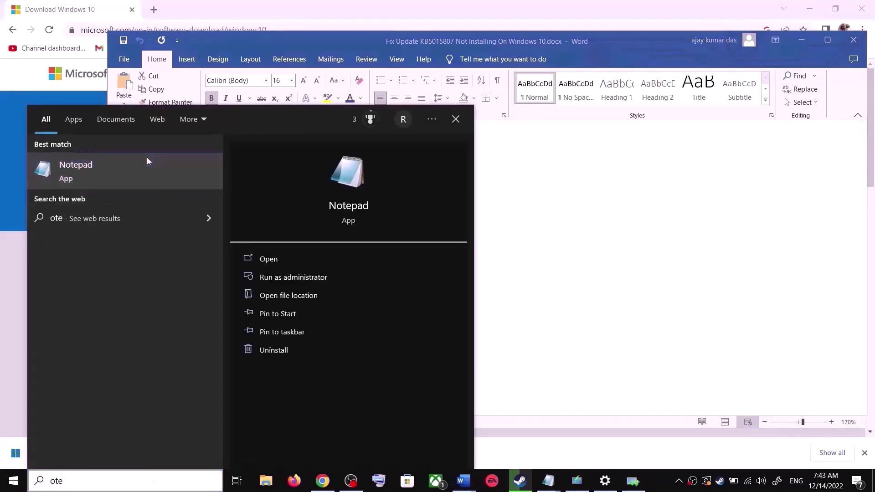
{"action": "left_click", "coordinate": [147, 158]}
{"action": "key", "text": "ctrl+v"}
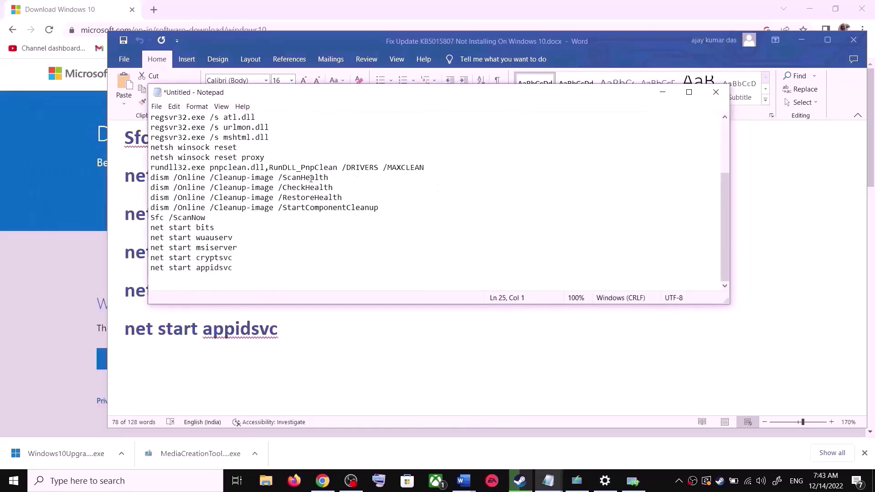
{"action": "scroll", "coordinate": [311, 178], "scroll_direction": "up", "scroll_amount": 3}
Step: Open the Save As dialog for the Notepad file and choose Desktop as the location
{"action": "left_click", "coordinate": [156, 106]}
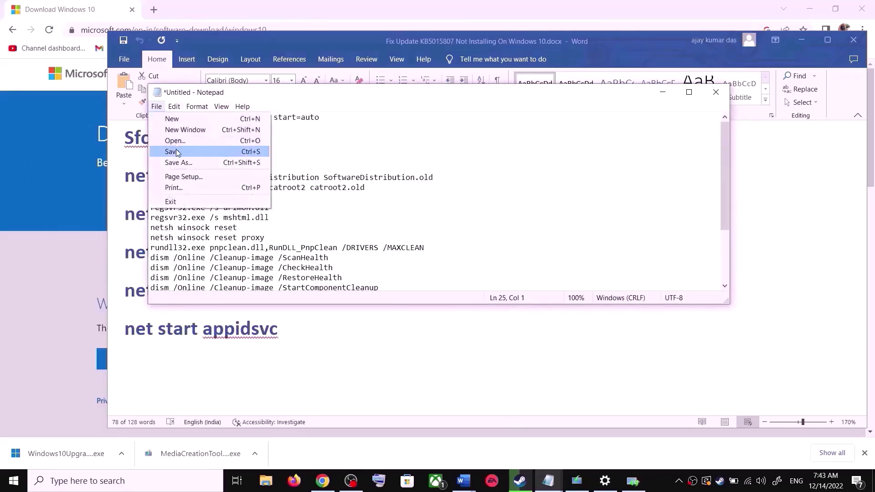
{"action": "left_click", "coordinate": [184, 168]}
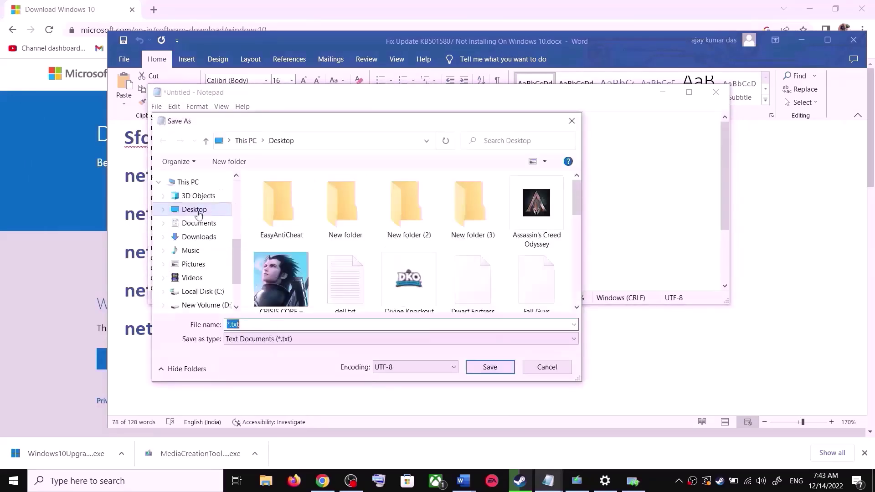
{"action": "left_click", "coordinate": [203, 210]}
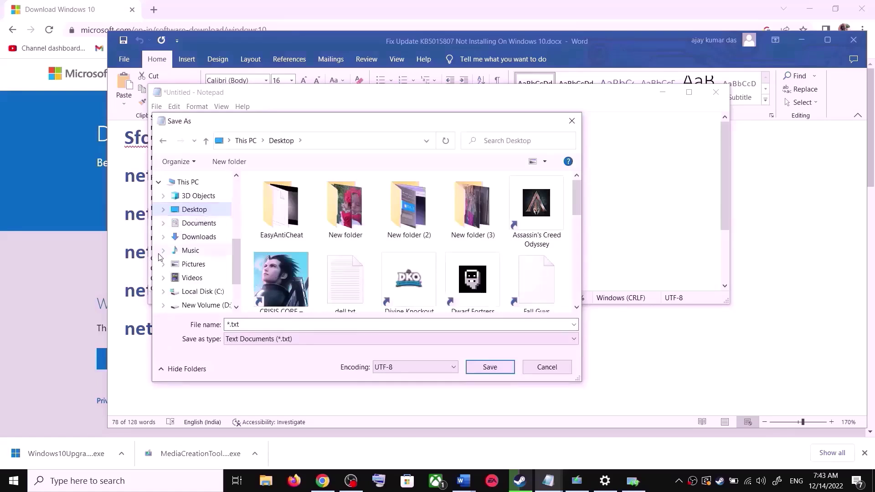
Step: Copy the file name Wufix.bat from the Word guide into the save dialog, and set the file type to All Files
{"action": "left_click", "coordinate": [140, 267]}
{"action": "scroll", "coordinate": [241, 287], "scroll_direction": "down", "scroll_amount": 3}
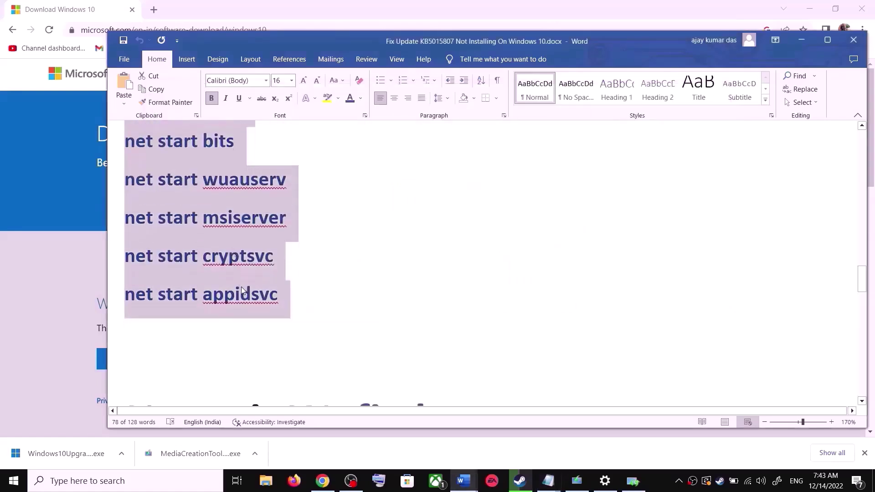
{"action": "left_click_drag", "start_coordinate": [485, 319], "coordinate": [334, 314]}
{"action": "key", "text": "alt+Tab"}
{"action": "left_click", "coordinate": [269, 324]}
{"action": "key", "text": "ctrl+a"}
{"action": "key", "text": "ctrl+v"}
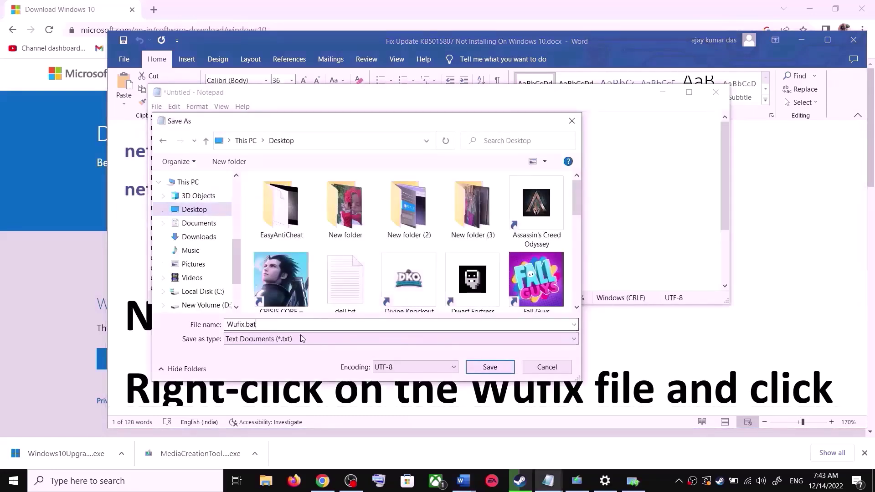
{"action": "left_click", "coordinate": [261, 340]}
{"action": "left_click", "coordinate": [252, 360]}
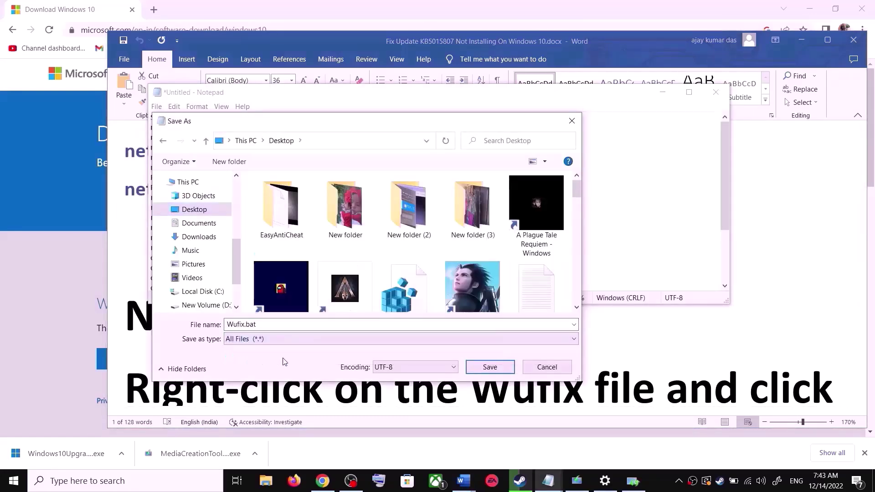
Step: Save the Notepad commands as Wufix.bat on the Desktop and run that file as administrator
{"action": "left_click", "coordinate": [491, 368]}
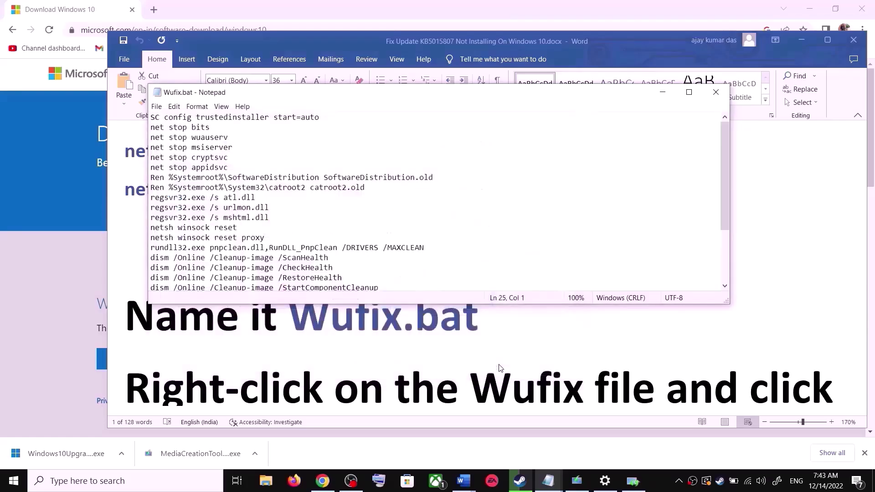
{"action": "key", "text": "super+d"}
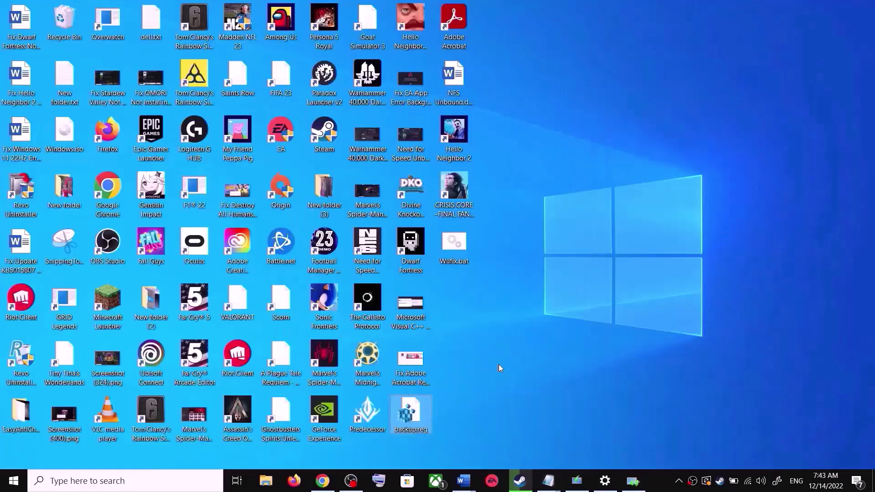
{"action": "double_click", "coordinate": [460, 250]}
{"action": "right_click", "coordinate": [458, 250]}
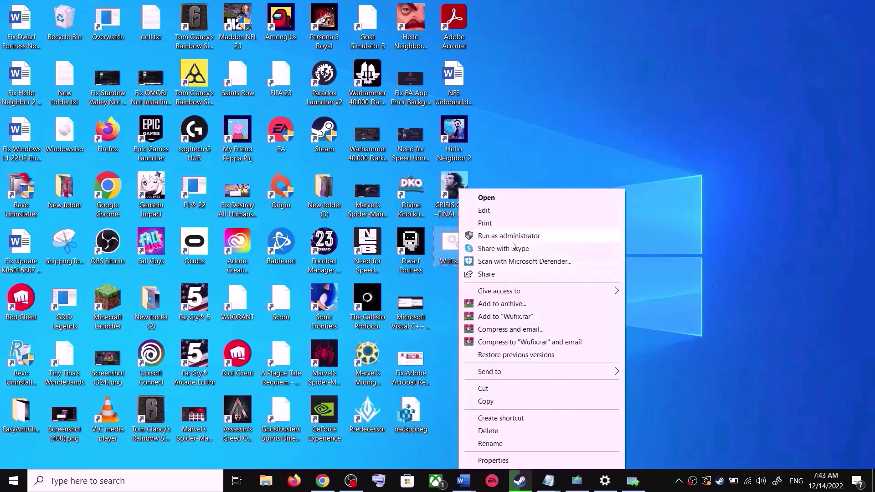
{"action": "left_click", "coordinate": [523, 158]}
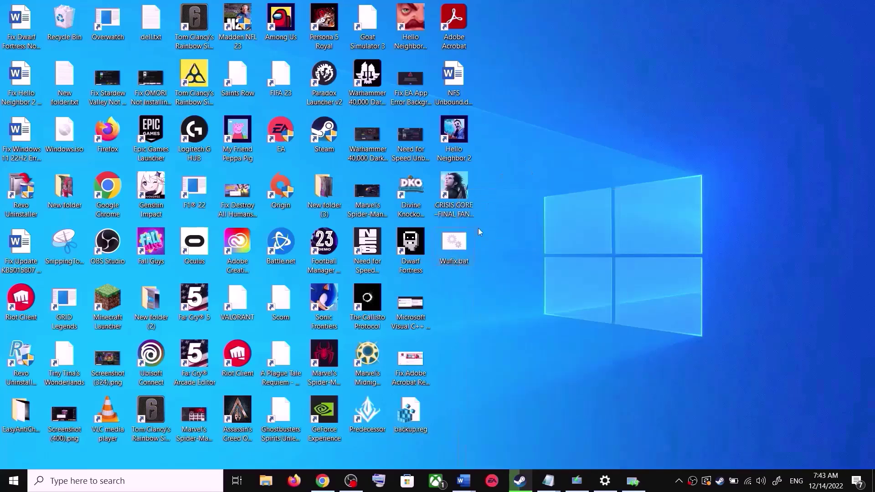
{"action": "right_click", "coordinate": [453, 254]}
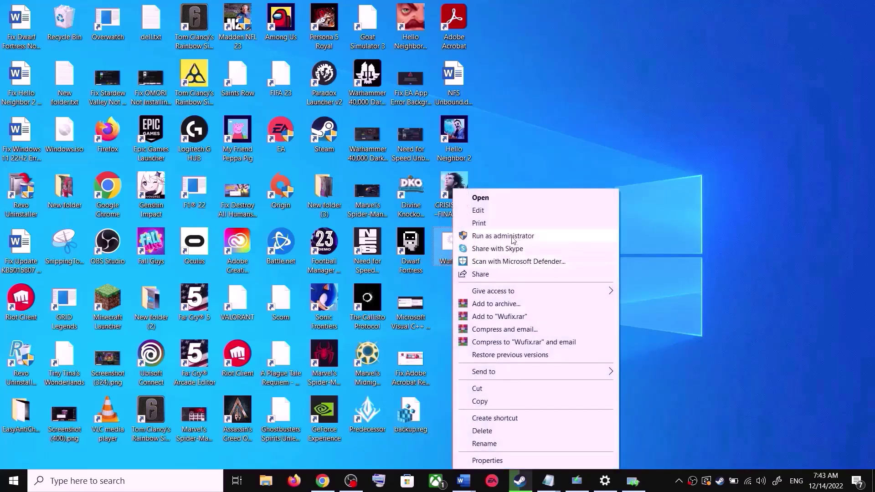
{"action": "left_click", "coordinate": [511, 236]}
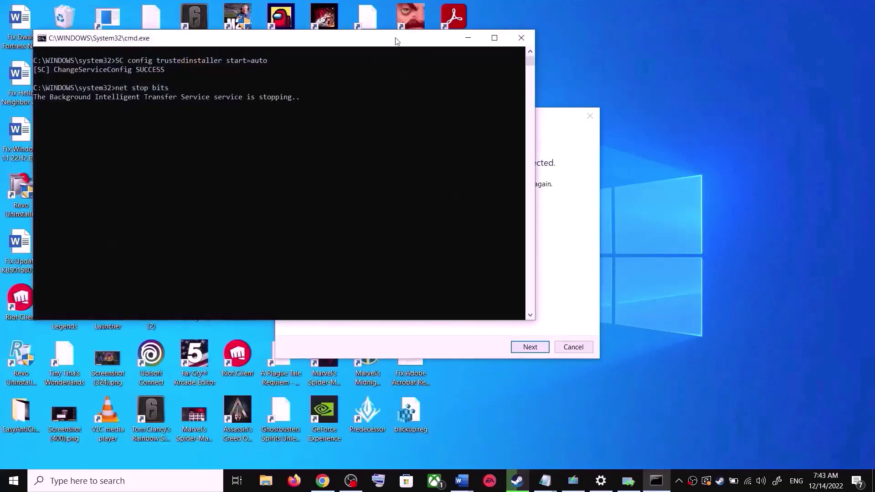
{"action": "left_click_drag", "start_coordinate": [397, 41], "coordinate": [497, 123]}
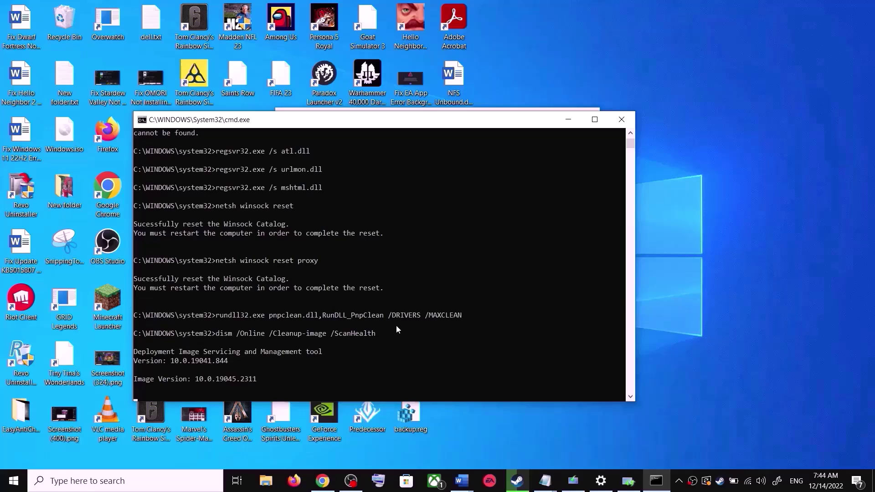
{"action": "left_click", "coordinate": [22, 437]}
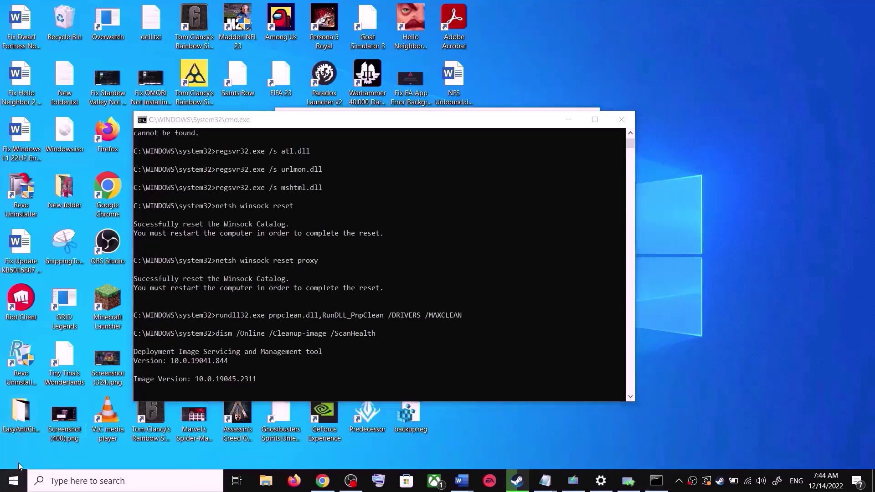
{"action": "left_click", "coordinate": [13, 481]}
{"action": "left_click", "coordinate": [36, 458]}
{"action": "left_click", "coordinate": [723, 307]}
{"action": "left_click", "coordinate": [723, 306]}
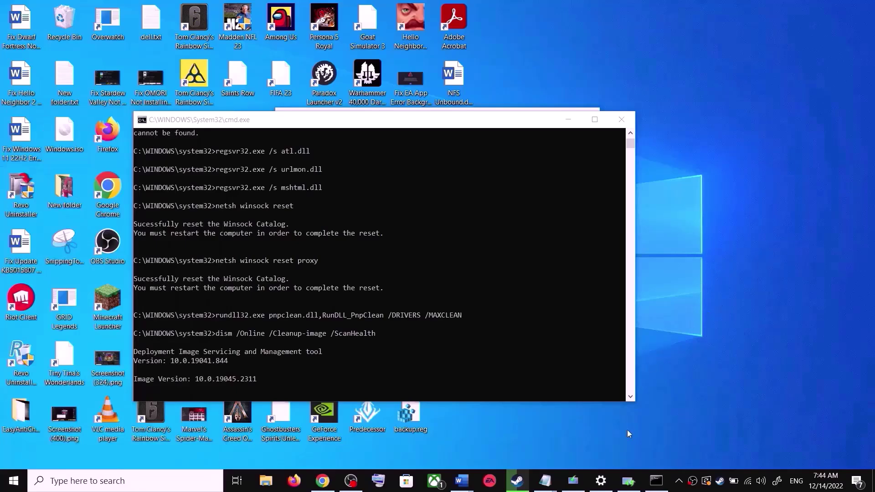
Step: Close the open Settings window
{"action": "right_click", "coordinate": [601, 483]}
{"action": "left_click", "coordinate": [598, 456]}
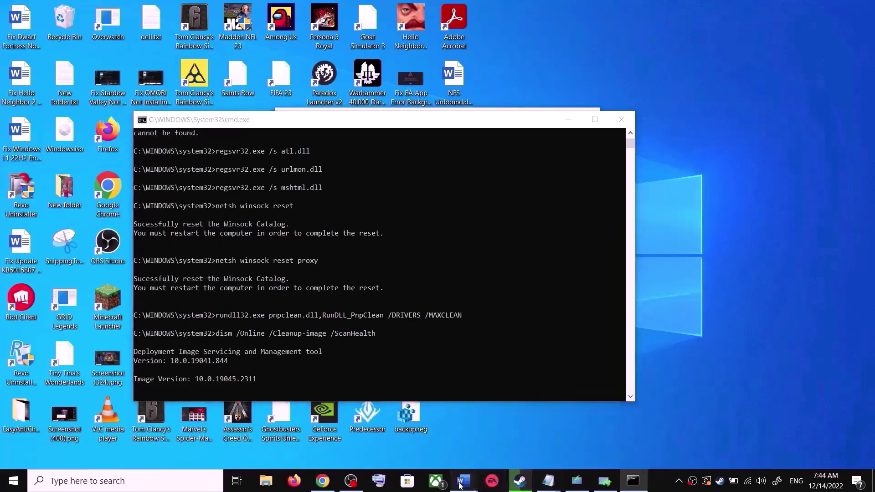
Step: From Step 4 of the Word guide, open the Windows 10 software download link and find the media creation tool section
{"action": "mouse_move", "coordinate": [463, 481]}
{"action": "left_click", "coordinate": [537, 447]}
{"action": "scroll", "coordinate": [437, 297], "scroll_direction": "down", "scroll_amount": 5}
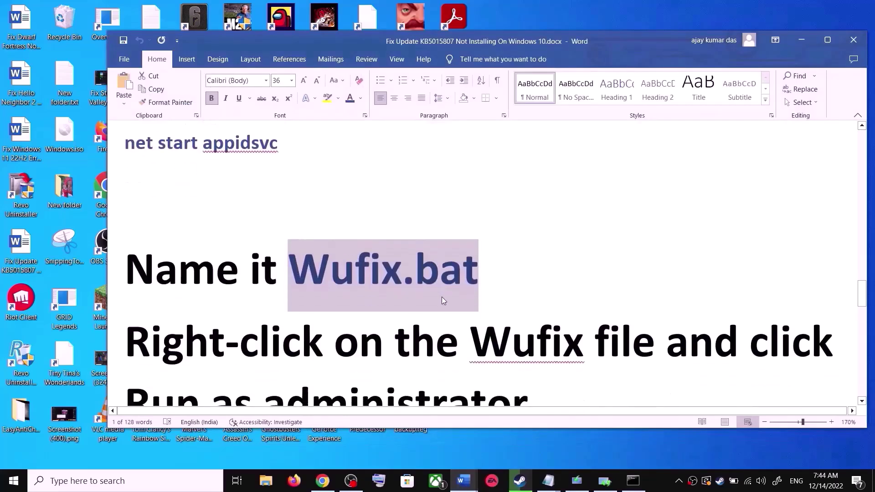
{"action": "scroll", "coordinate": [443, 298], "scroll_direction": "down", "scroll_amount": 4}
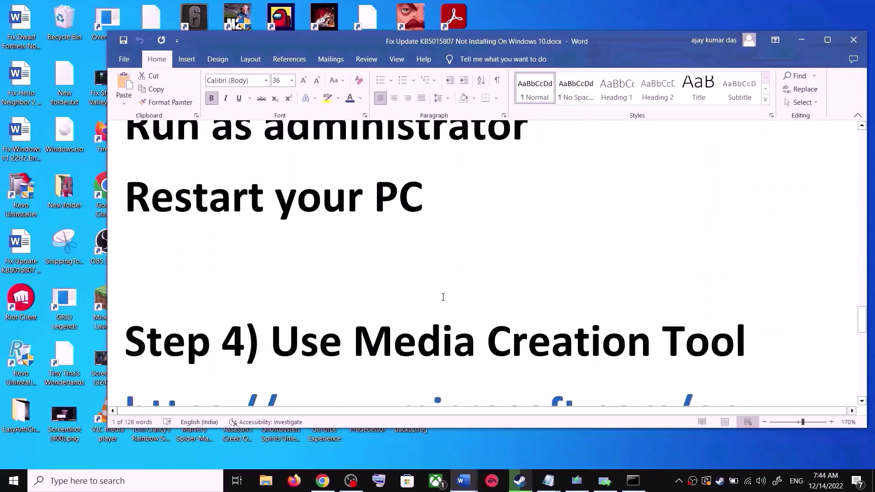
{"action": "left_click_drag", "start_coordinate": [314, 301], "coordinate": [757, 298]}
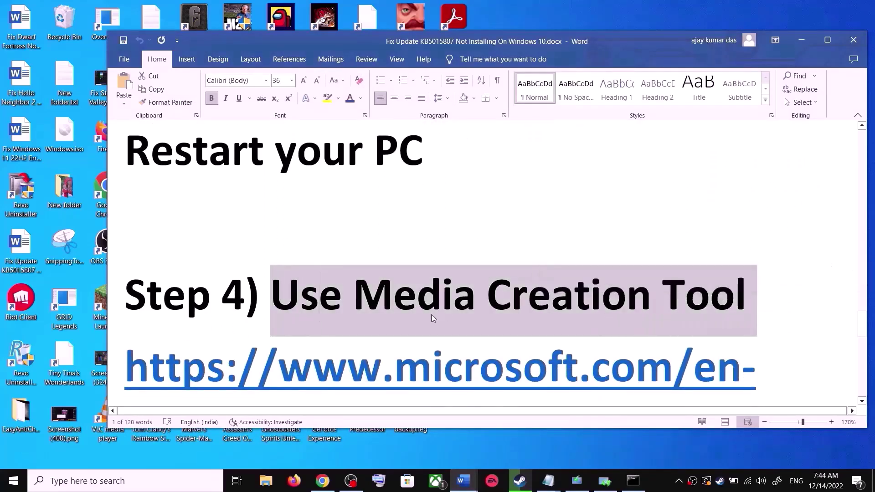
{"action": "scroll", "coordinate": [434, 315], "scroll_direction": "down", "scroll_amount": 2}
{"action": "scroll", "coordinate": [452, 316], "scroll_direction": "down", "scroll_amount": 1}
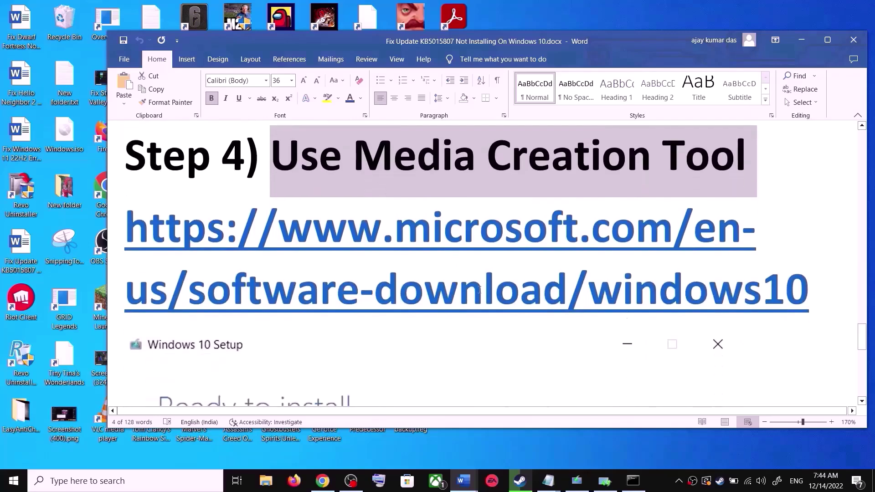
{"action": "left_click", "coordinate": [464, 307], "text": "ctrl"}
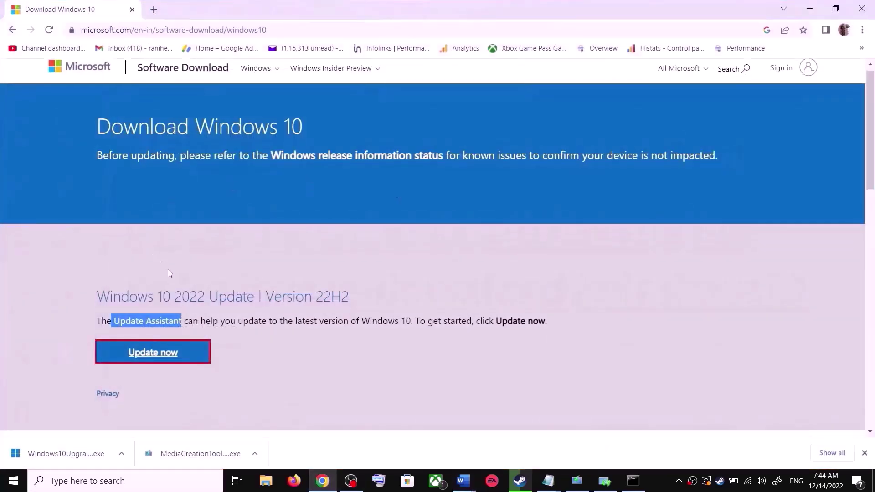
{"action": "scroll", "coordinate": [169, 274], "scroll_direction": "down", "scroll_amount": 4}
{"action": "left_click_drag", "start_coordinate": [104, 283], "coordinate": [181, 283]}
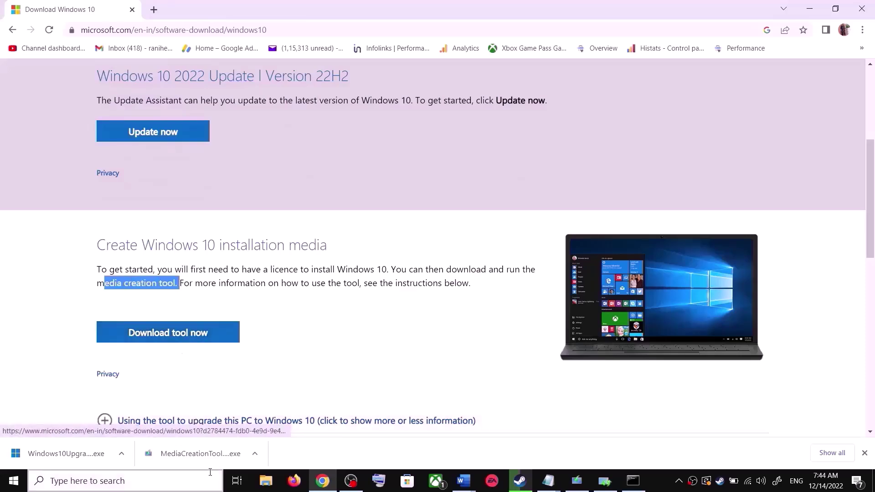
Step: Run the downloaded MediaCreationTool and start the Windows 10 download with the Upgrade this PC now option
{"action": "left_click", "coordinate": [208, 456]}
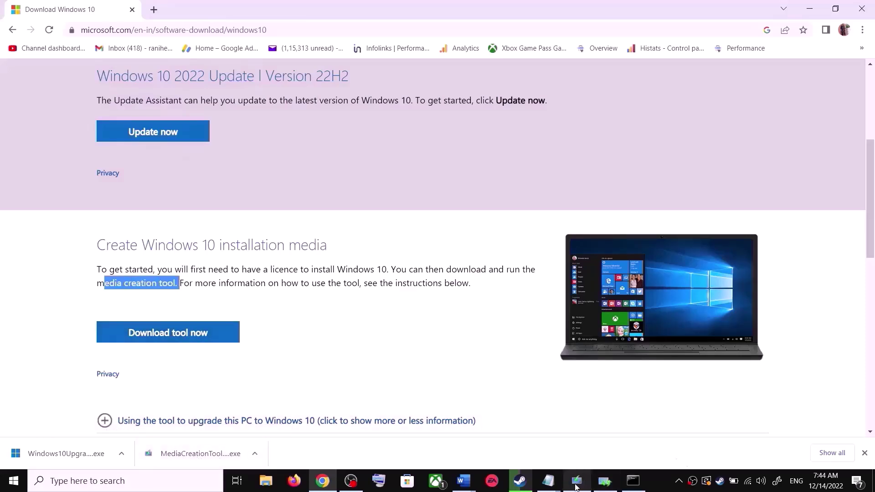
{"action": "left_click", "coordinate": [588, 372]}
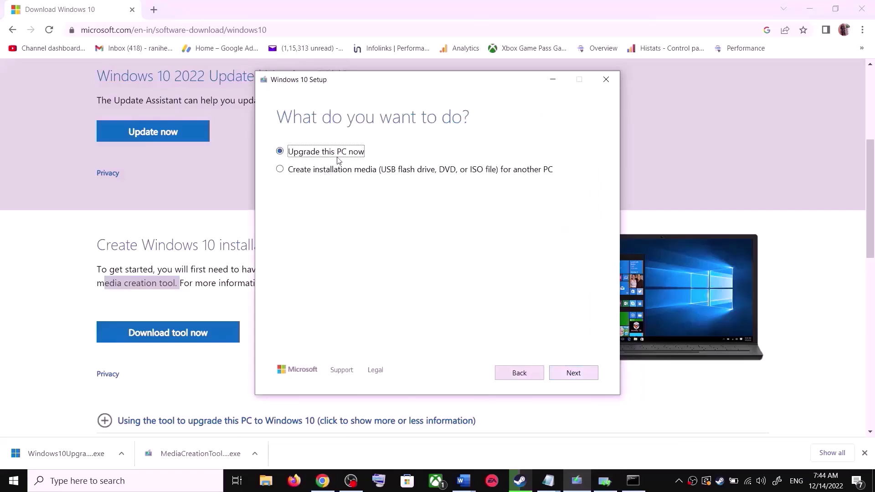
{"action": "left_click", "coordinate": [583, 377]}
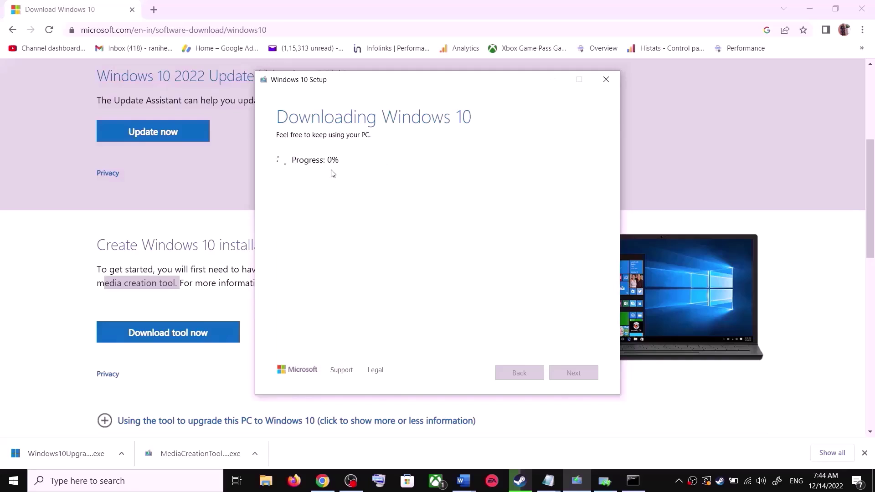
Step: Examine the Ready to install example under Step 4 of the Word guide, including the keep personal files and apps choice
{"action": "mouse_move", "coordinate": [464, 481]}
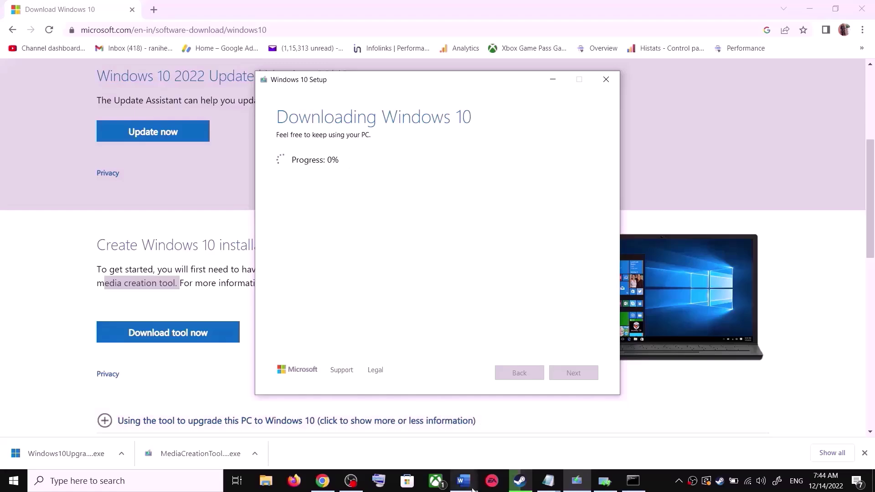
{"action": "left_click", "coordinate": [524, 429]}
{"action": "scroll", "coordinate": [607, 290], "scroll_direction": "down", "scroll_amount": 2}
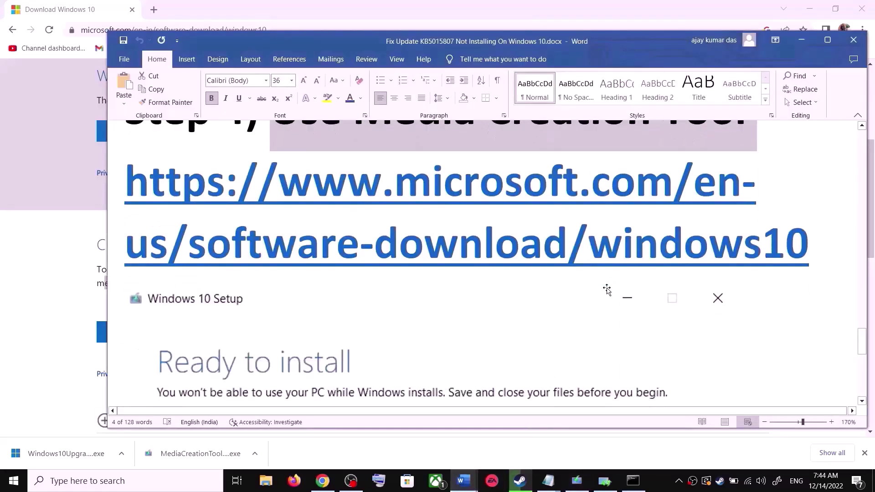
{"action": "scroll", "coordinate": [607, 290], "scroll_direction": "down", "scroll_amount": 2}
{"action": "left_click", "coordinate": [828, 40]}
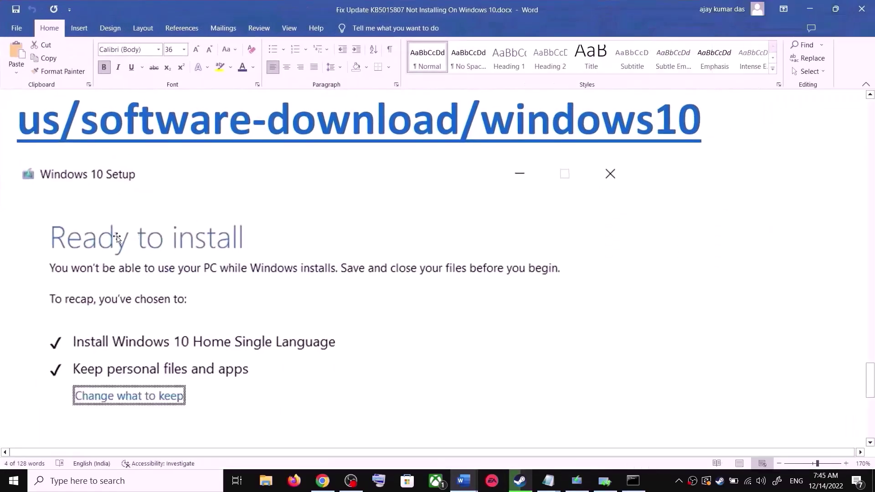
{"action": "scroll", "coordinate": [195, 256], "scroll_direction": "down", "scroll_amount": 2}
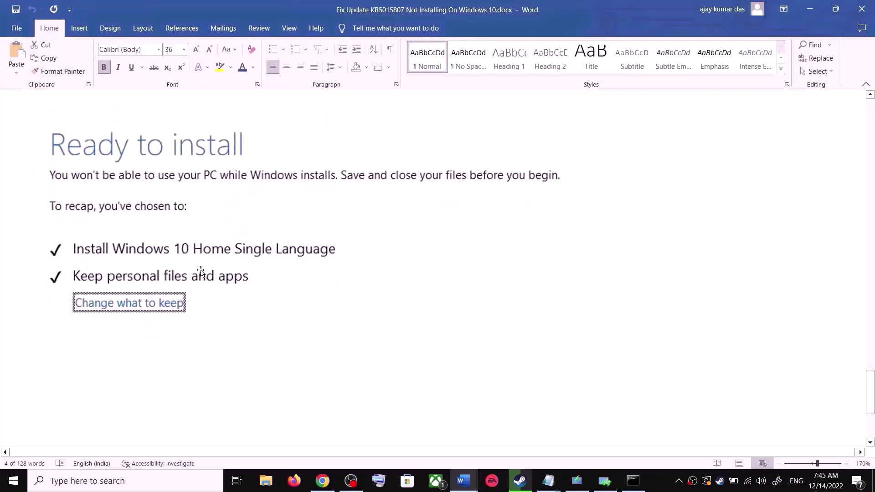
{"action": "scroll", "coordinate": [306, 275], "scroll_direction": "down", "scroll_amount": 4}
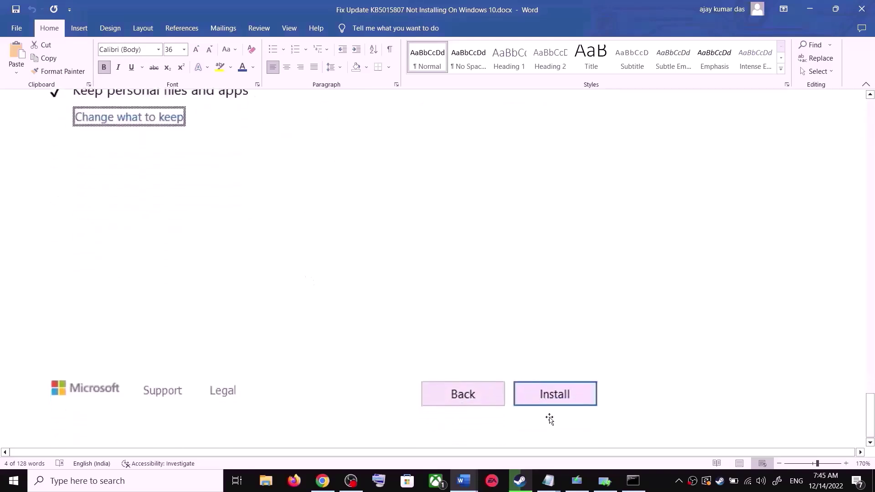
{"action": "scroll", "coordinate": [445, 314], "scroll_direction": "up", "scroll_amount": 5}
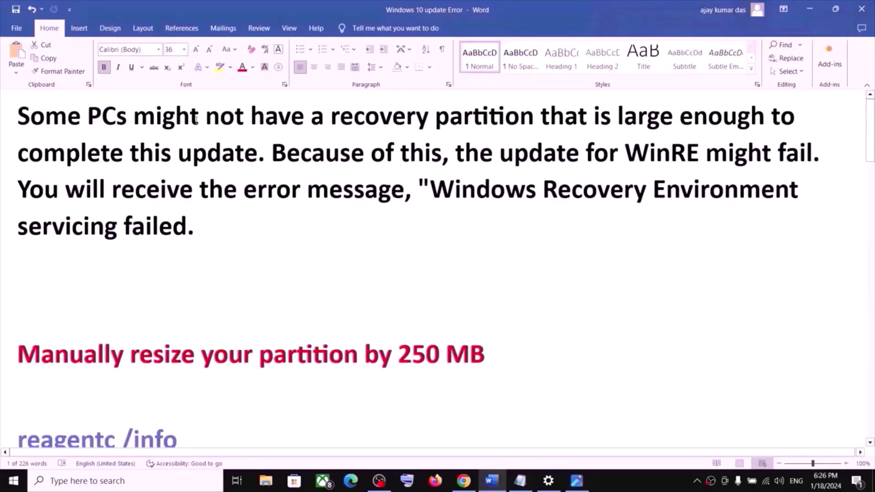
Step: In the Windows 10 update Error document, copy the reagentc /info command under the heading about resizing the partition by 250 MB
{"action": "left_click_drag", "start_coordinate": [196, 120], "coordinate": [508, 128]}
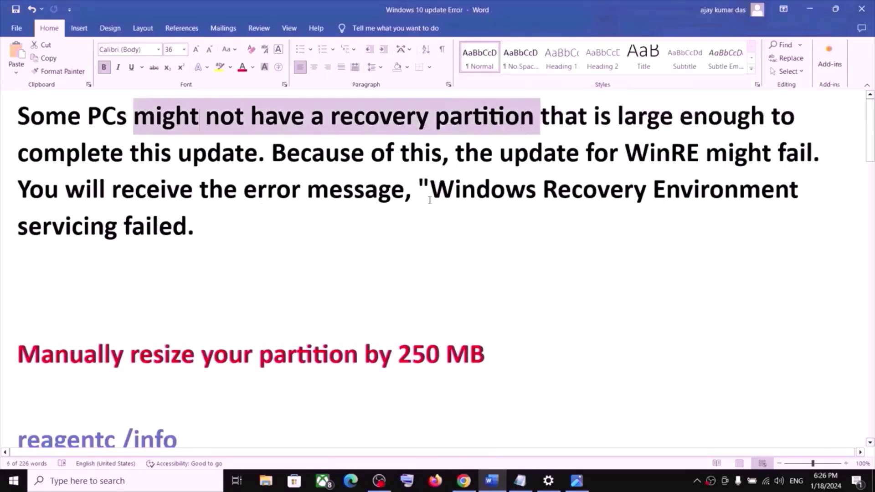
{"action": "scroll", "coordinate": [225, 289], "scroll_direction": "down", "scroll_amount": 5}
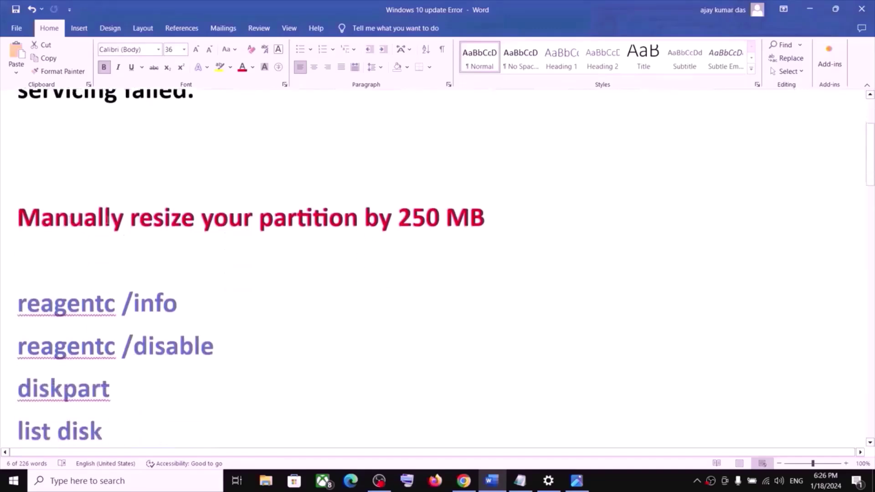
{"action": "left_click_drag", "start_coordinate": [108, 219], "coordinate": [494, 221]}
{"action": "scroll", "coordinate": [239, 315], "scroll_direction": "down", "scroll_amount": 2}
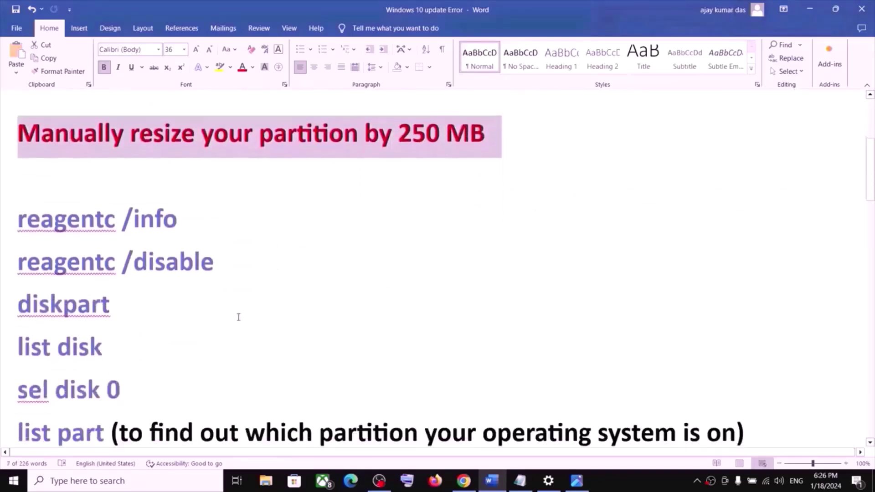
{"action": "scroll", "coordinate": [237, 315], "scroll_direction": "down", "scroll_amount": 1}
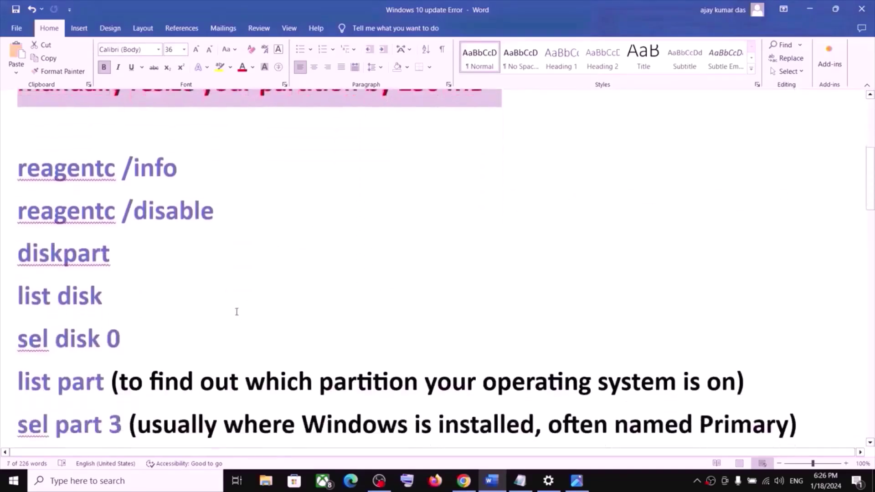
{"action": "triple_click", "coordinate": [192, 166]}
{"action": "right_click", "coordinate": [59, 170]}
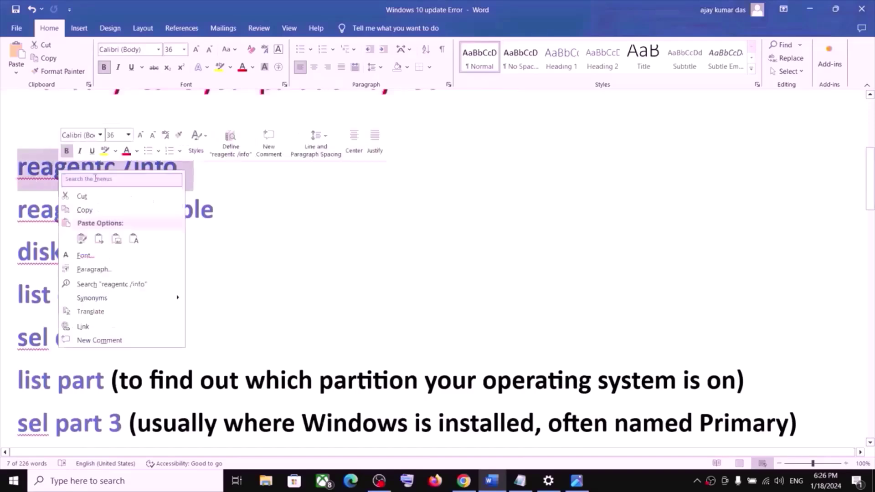
{"action": "left_click", "coordinate": [103, 211]}
Step: Search Windows for cmd and open Command Prompt as administrator
{"action": "left_click", "coordinate": [77, 487]}
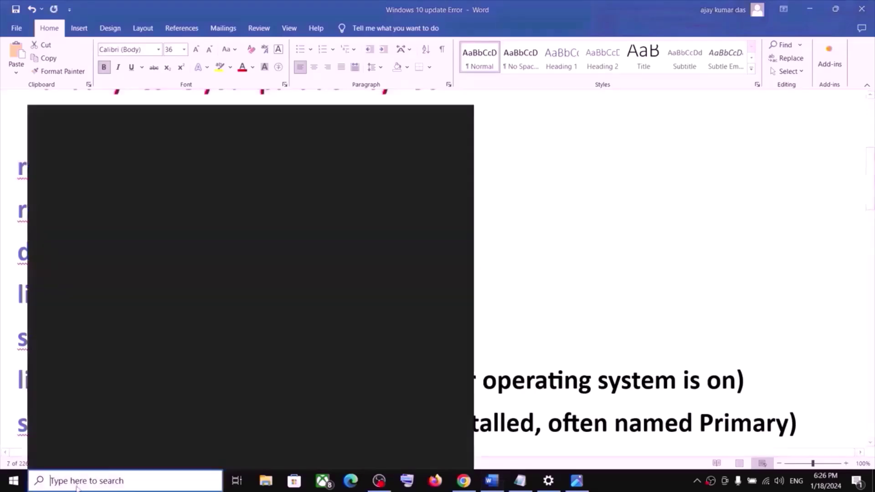
{"action": "type", "text": "cmd"}
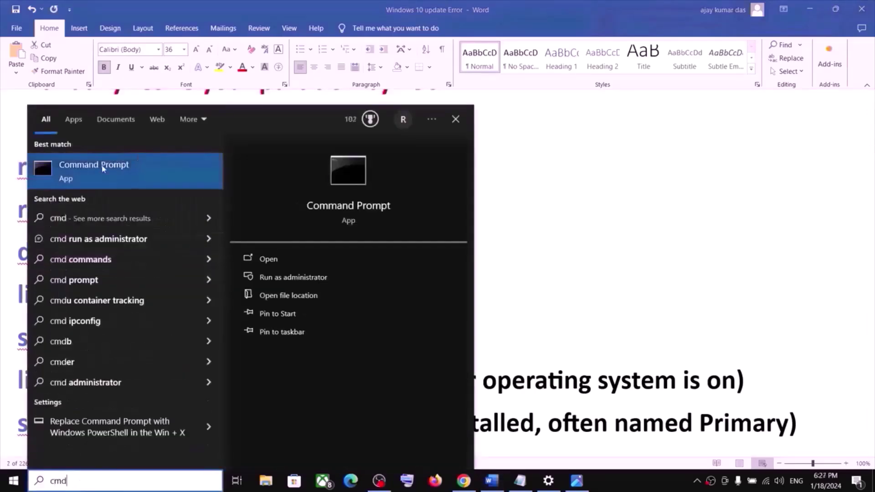
{"action": "right_click", "coordinate": [103, 168]}
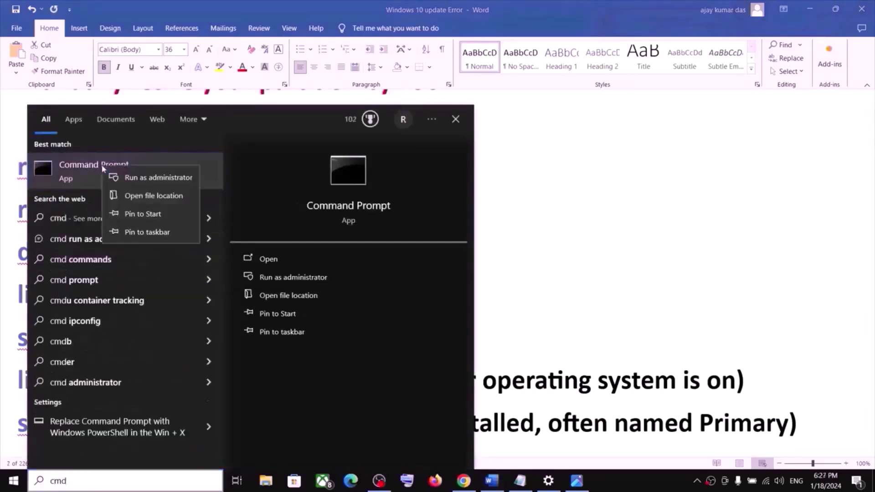
{"action": "left_click", "coordinate": [159, 179]}
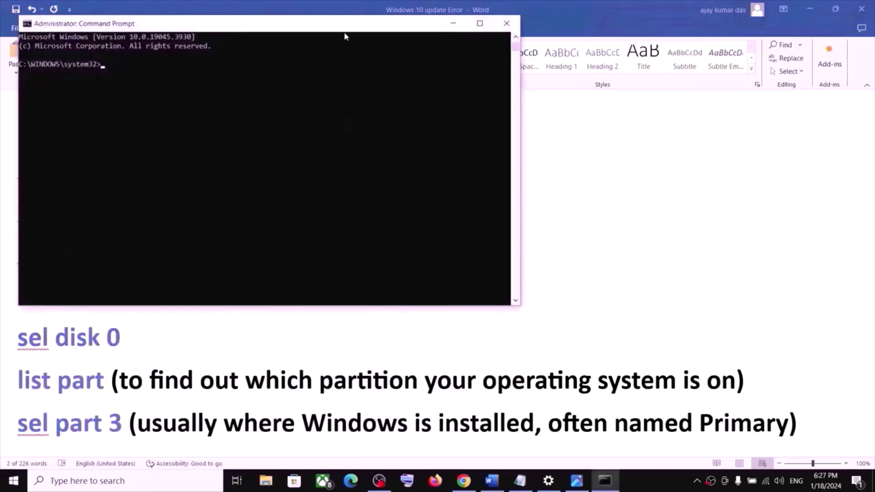
Step: Run reagentc /info in Command Prompt to check the Windows Recovery Environment configuration
{"action": "left_click_drag", "start_coordinate": [345, 37], "coordinate": [539, 150]}
{"action": "type", "text": "reagentc /info"}
{"action": "key", "text": "Return"}
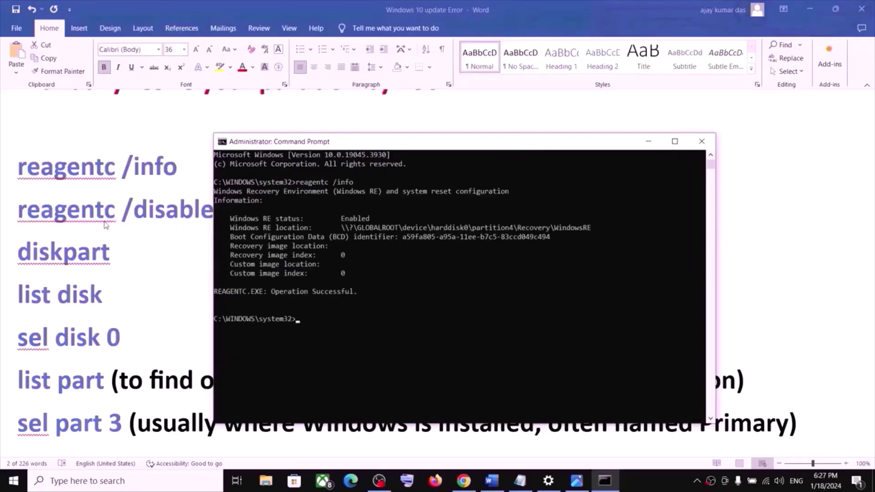
Step: Copy reagentc /disable from the Word document and run it in Command Prompt to disable the Windows Recovery Environment
{"action": "key", "text": "alt+Tab"}
{"action": "triple_click", "coordinate": [153, 217]}
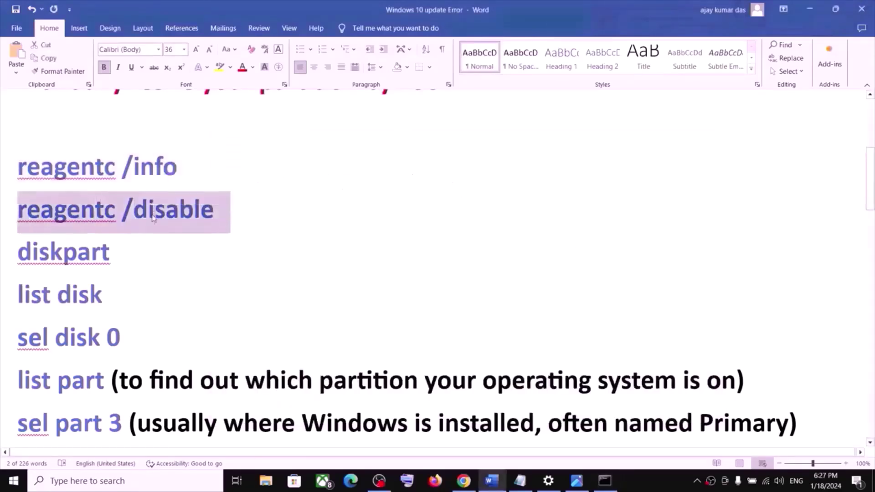
{"action": "key", "text": "alt+Tab"}
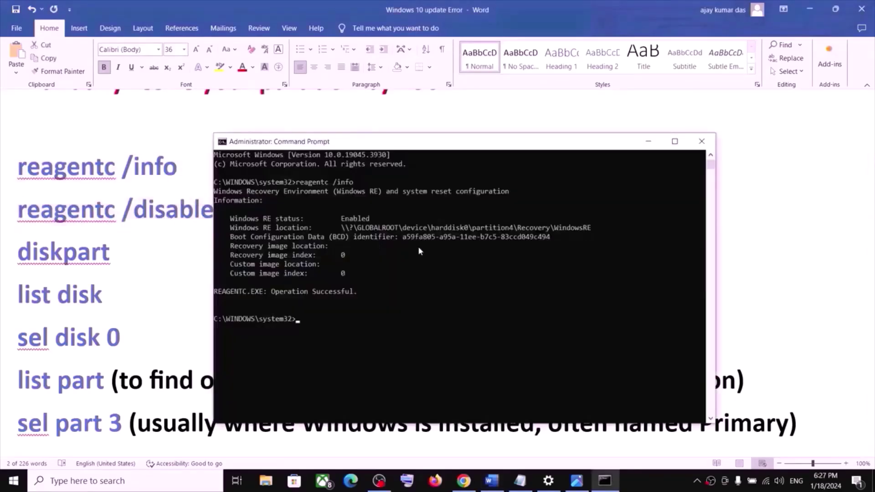
{"action": "key", "text": "ctrl+v"}
{"action": "key", "text": "Return"}
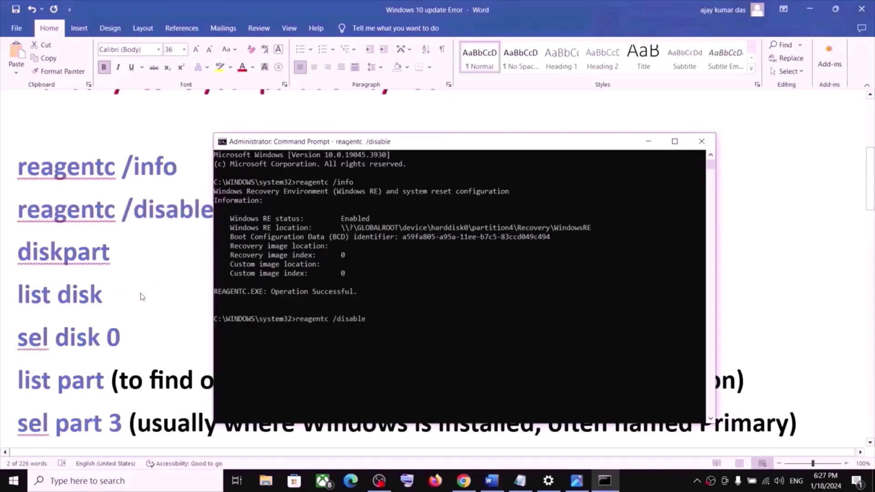
{"action": "left_click", "coordinate": [80, 259]}
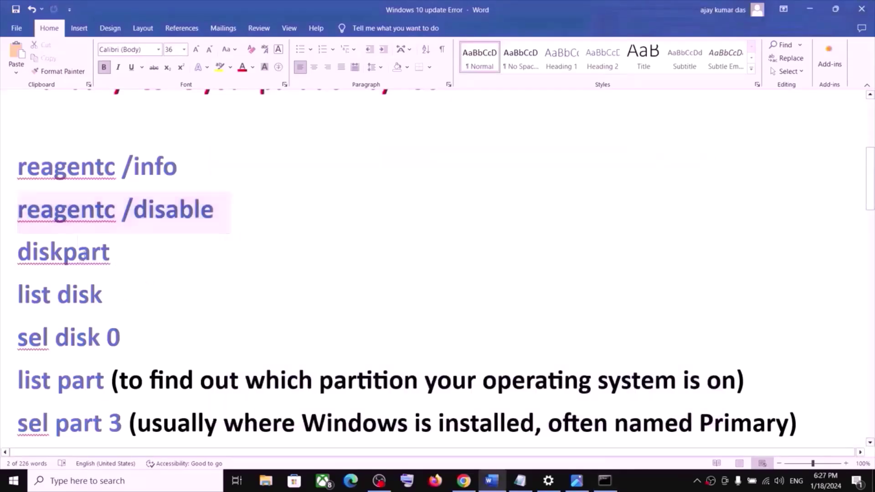
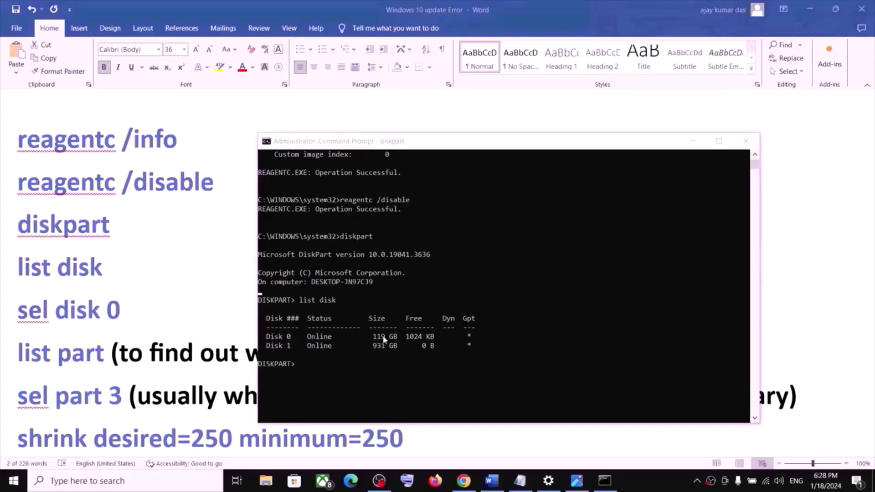
Step: Copy sel disk 0 from the Word document and run it in DiskPart to select the system disk
{"action": "left_click", "coordinate": [121, 311]}
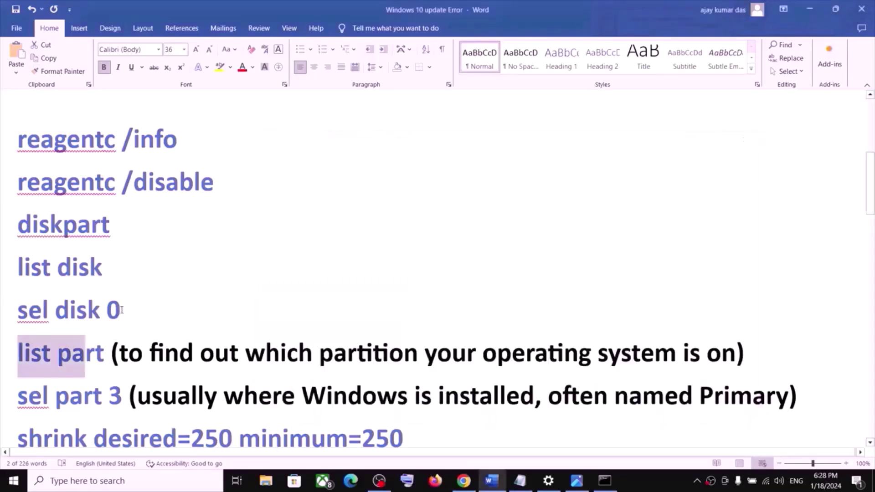
{"action": "left_click_drag", "start_coordinate": [121, 311], "coordinate": [19, 310]}
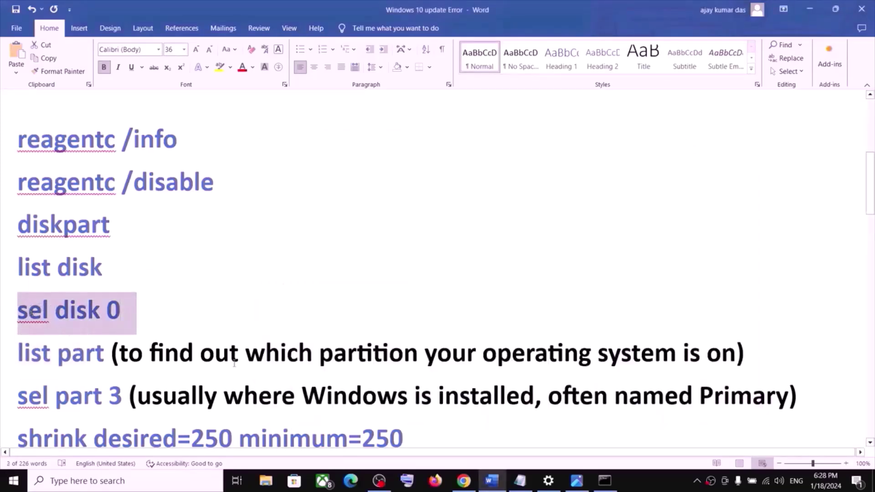
{"action": "key", "text": "alt+Tab"}
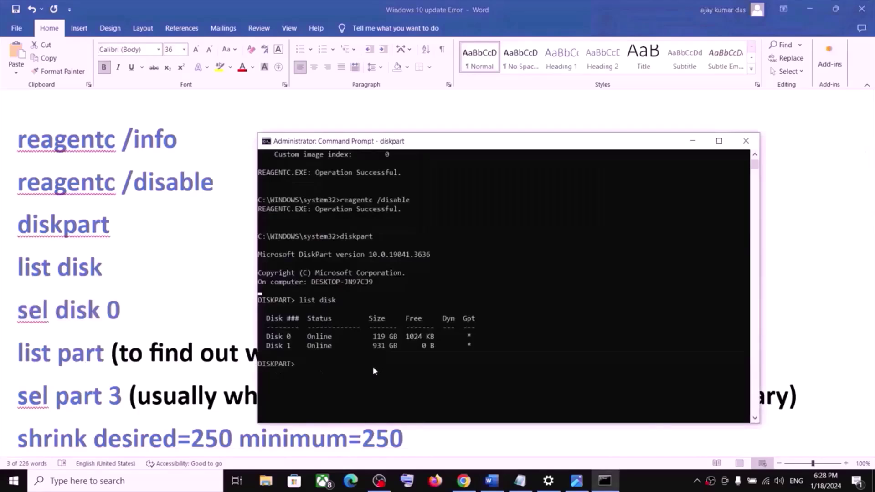
{"action": "right_click", "coordinate": [373, 366]}
{"action": "key", "text": "Return"}
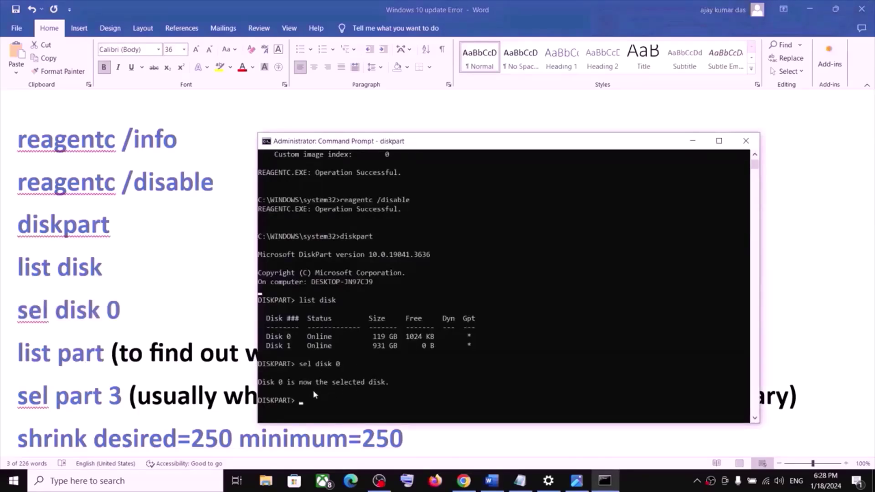
Step: Copy list part from the document and run it in DiskPart to list the selected disk's partitions
{"action": "key", "text": "alt+Tab"}
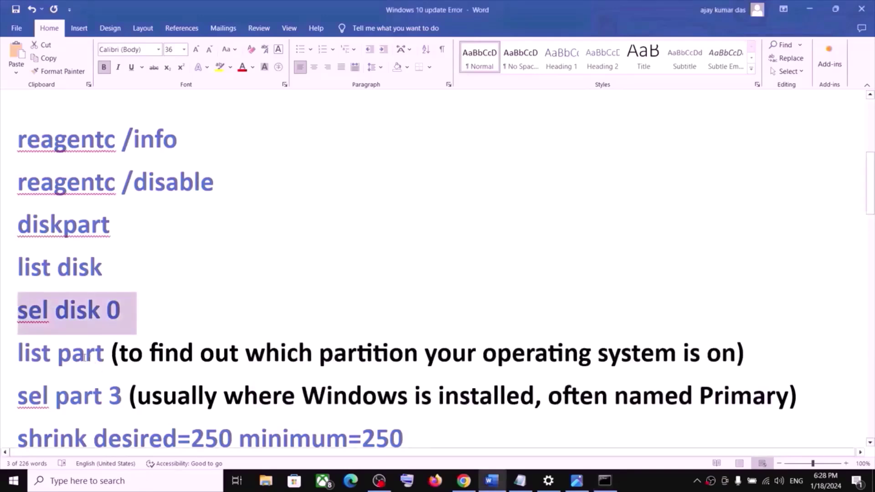
{"action": "left_click_drag", "start_coordinate": [106, 355], "coordinate": [25, 358]}
{"action": "key", "text": "ctrl+c"}
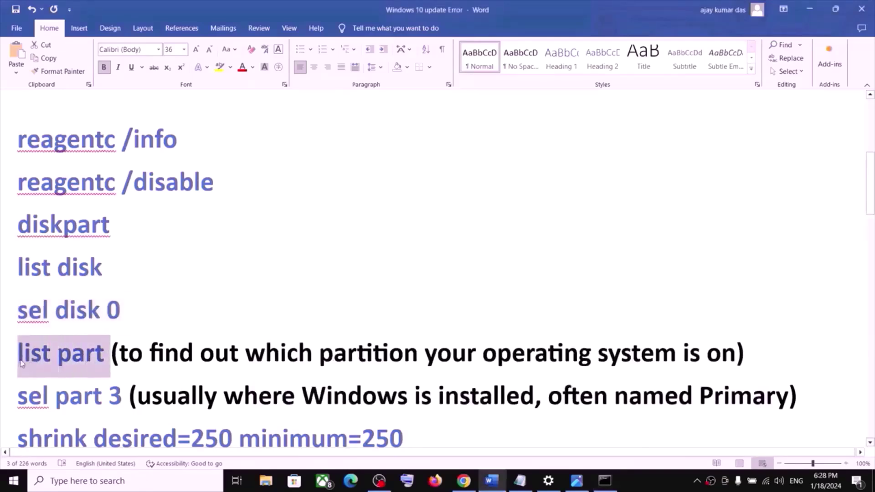
{"action": "left_click", "coordinate": [313, 353]}
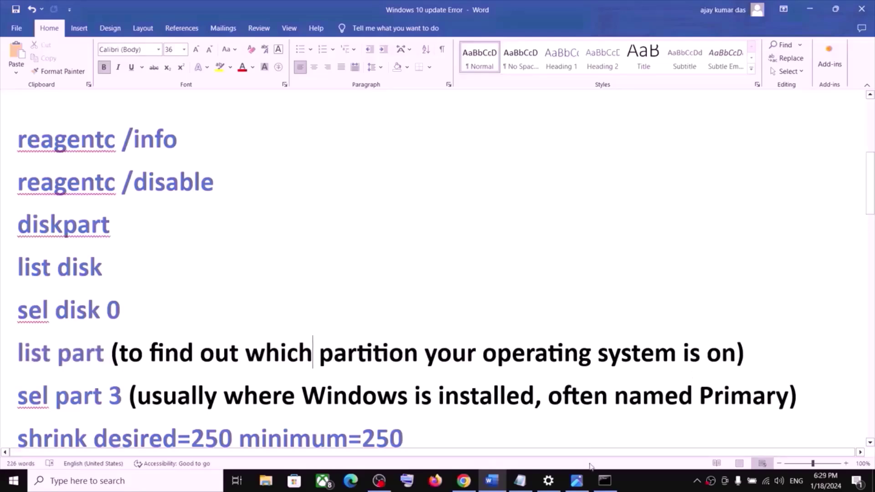
{"action": "left_click", "coordinate": [605, 481]}
{"action": "right_click", "coordinate": [353, 388]}
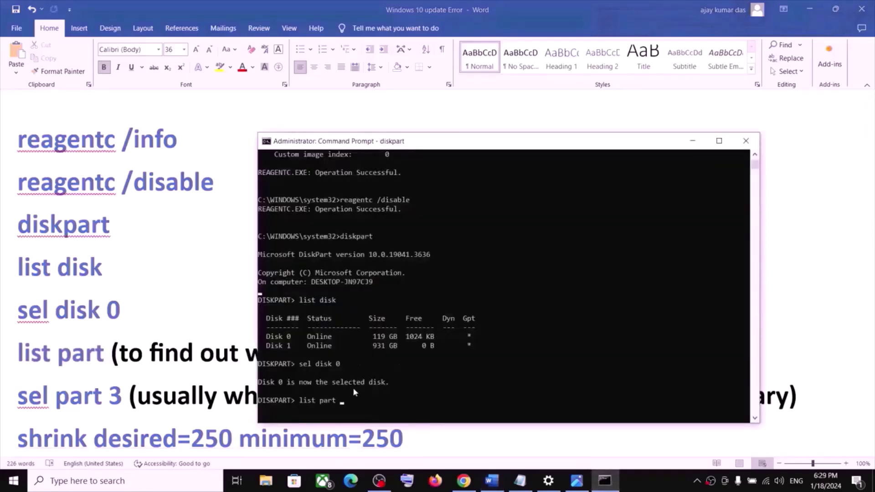
{"action": "key", "text": "Return"}
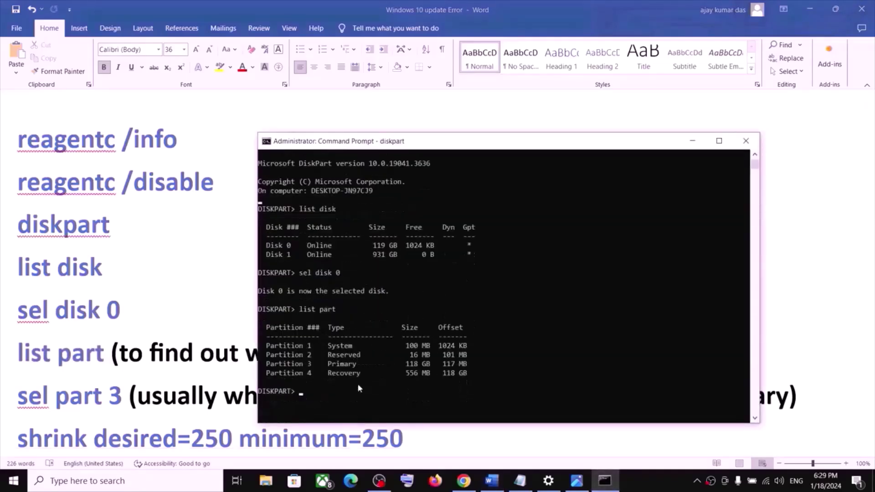
Step: Identify the Primary Windows partition using the document's note and select it in DiskPart with sel part 3
{"action": "left_click", "coordinate": [96, 405]}
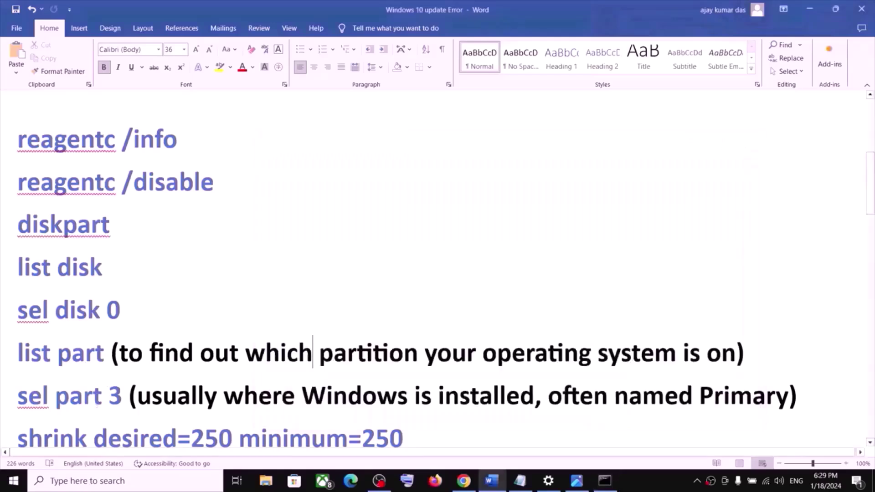
{"action": "left_click_drag", "start_coordinate": [17, 396], "coordinate": [531, 401]}
{"action": "key", "text": "alt+Tab"}
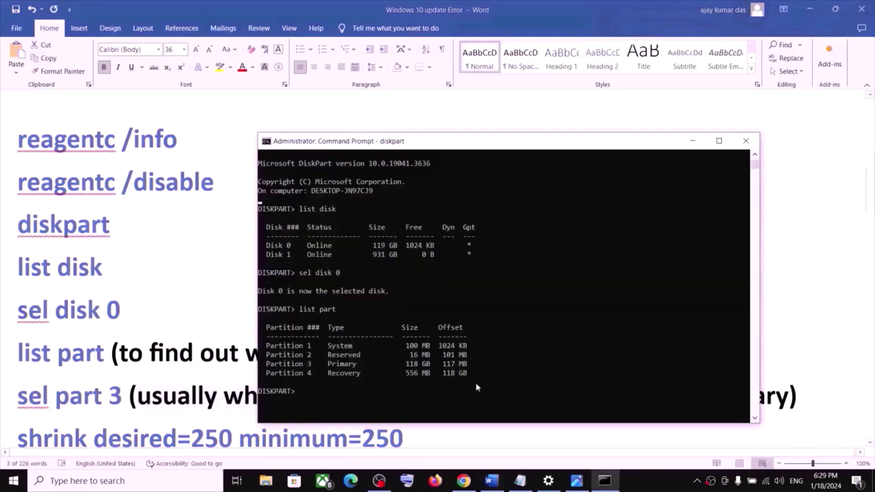
{"action": "left_click_drag", "start_coordinate": [271, 364], "coordinate": [358, 372]}
{"action": "key", "text": "alt+Tab"}
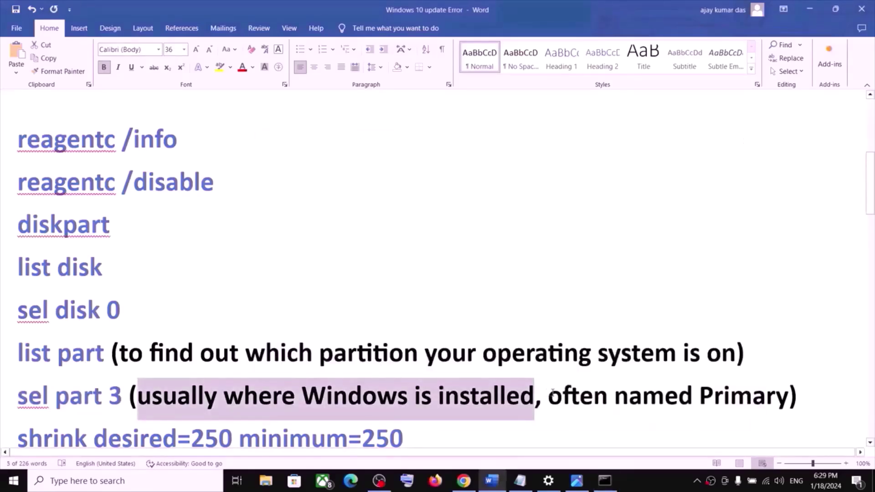
{"action": "left_click_drag", "start_coordinate": [549, 397], "coordinate": [789, 398]}
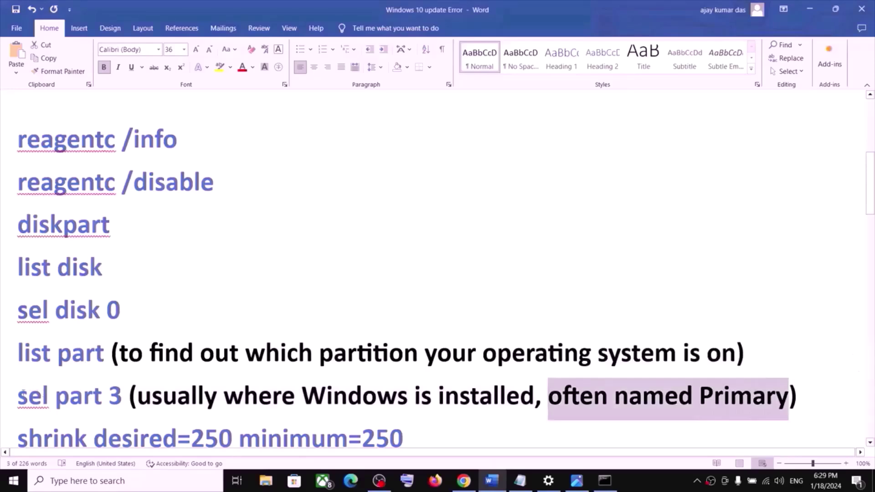
{"action": "left_click_drag", "start_coordinate": [17, 396], "coordinate": [122, 398]}
{"action": "key", "text": "ctrl+c"}
{"action": "key", "text": "alt+Tab"}
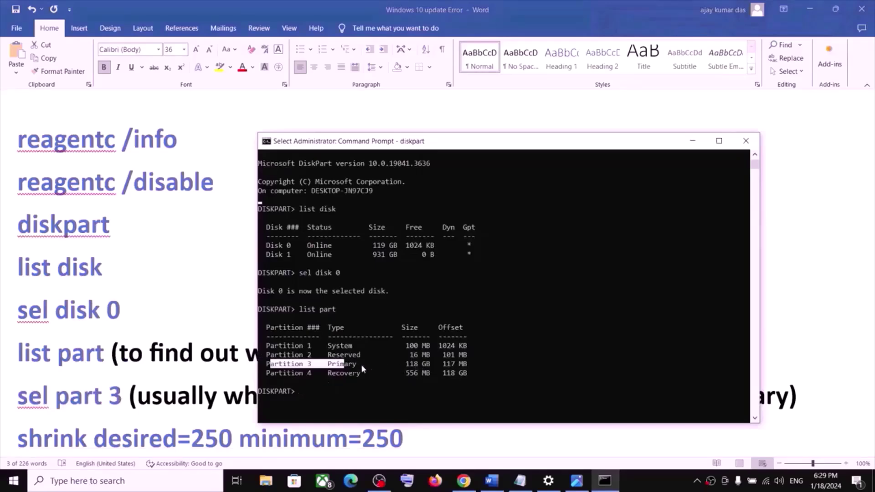
{"action": "left_click", "coordinate": [309, 392]}
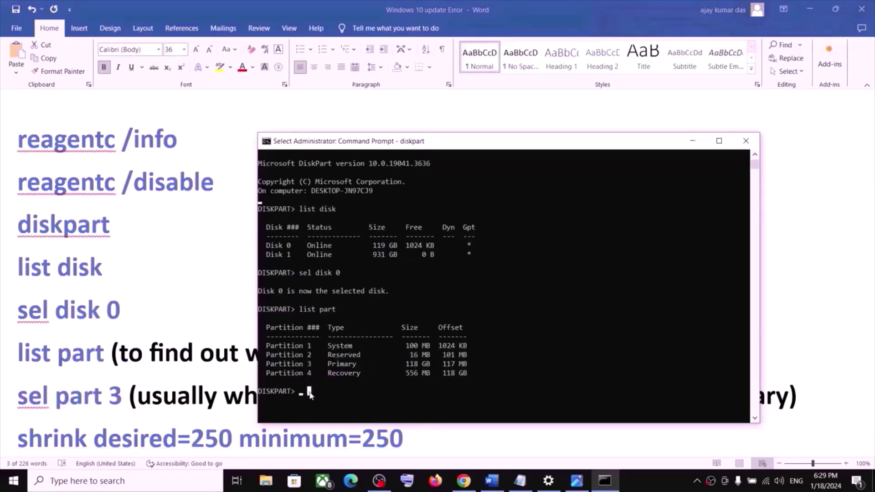
{"action": "type", "text": "sel part 3"}
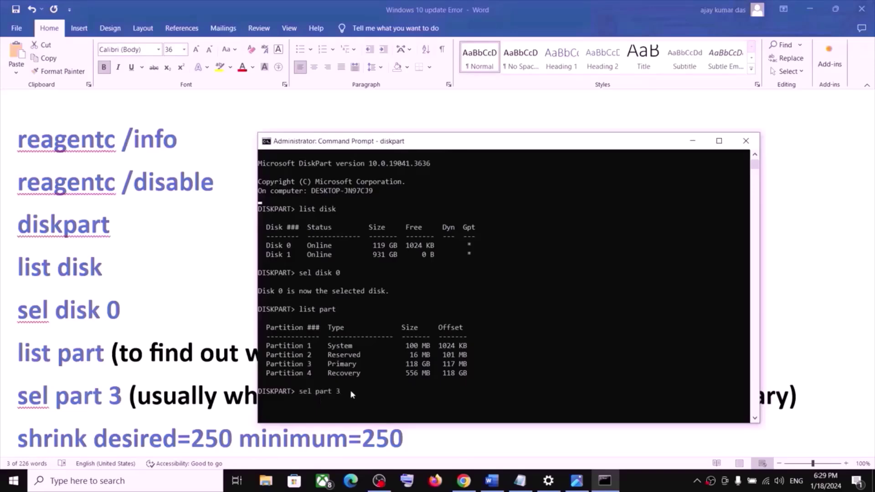
{"action": "key", "text": "Return"}
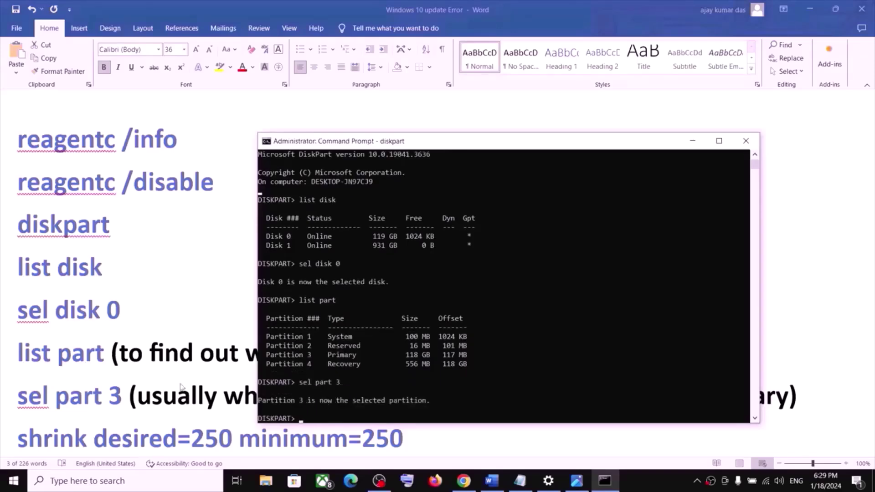
Step: Shrink the selected Windows partition by 250 MB in DiskPart with the document's command shrink desired=250 minimum=250
{"action": "key", "text": "alt+Tab"}
{"action": "scroll", "coordinate": [239, 401], "scroll_direction": "down", "scroll_amount": 1}
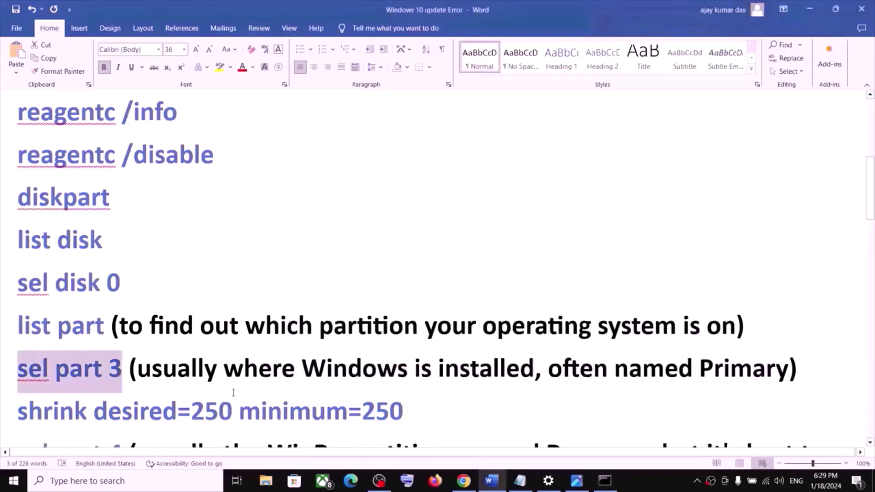
{"action": "scroll", "coordinate": [239, 401], "scroll_direction": "down", "scroll_amount": 1}
{"action": "left_click_drag", "start_coordinate": [19, 384], "coordinate": [381, 388]}
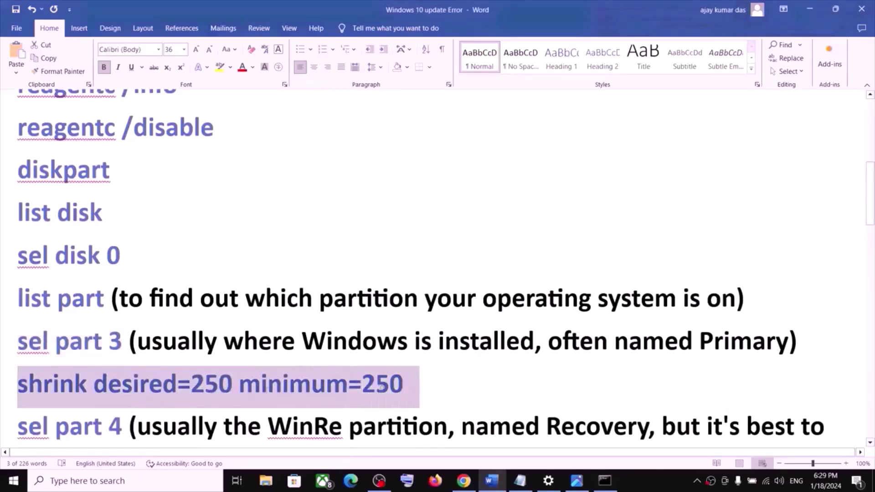
{"action": "key", "text": "alt+Tab"}
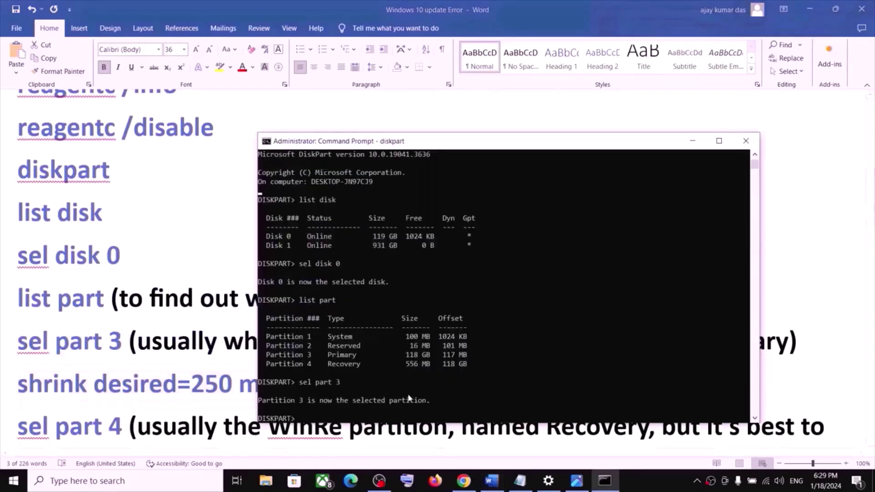
{"action": "right_click", "coordinate": [409, 399]}
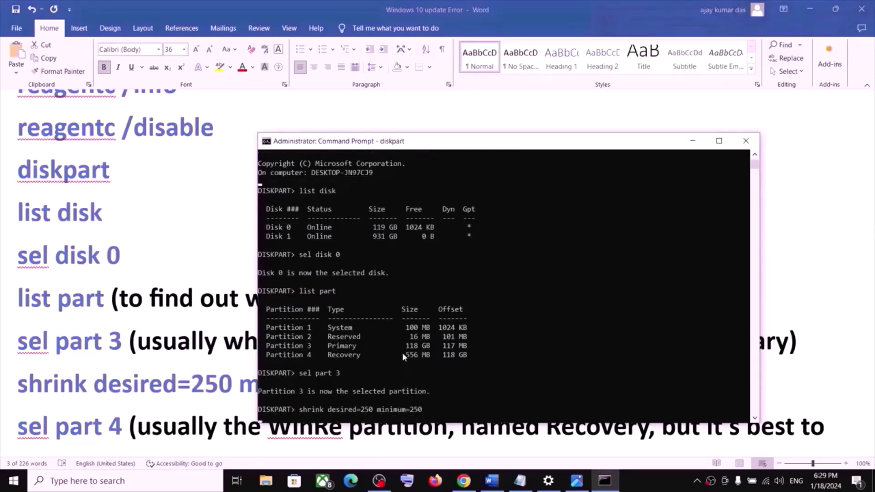
{"action": "scroll", "coordinate": [404, 355], "scroll_direction": "down", "scroll_amount": 2}
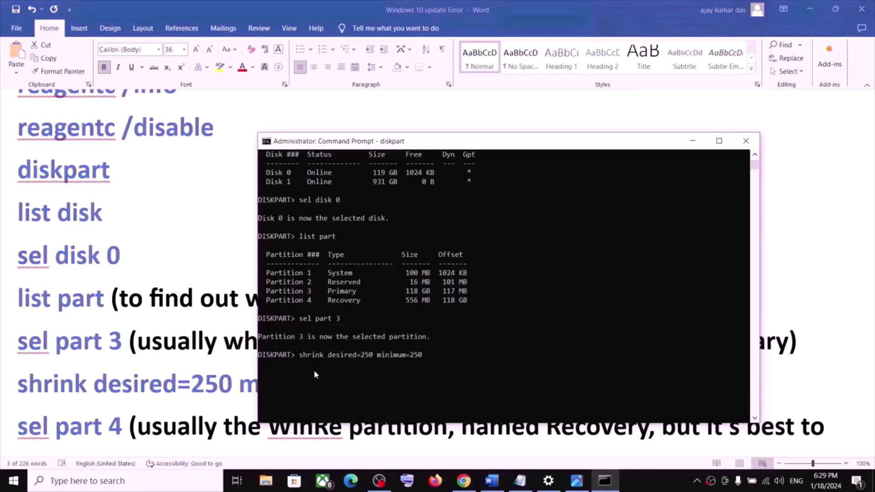
{"action": "left_click", "coordinate": [645, 477]}
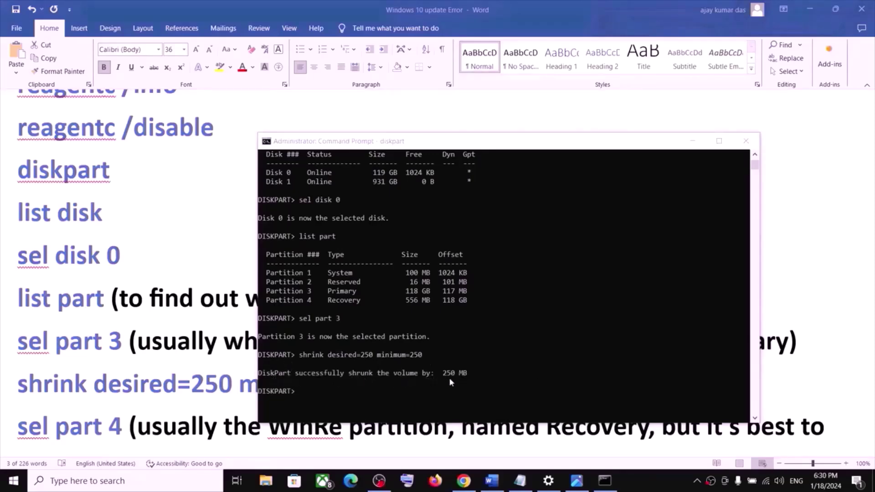
Step: Compare the document's note beside sel part 4 about the WinRE Recovery partition with the partition list in DiskPart
{"action": "triple_click", "coordinate": [131, 410]}
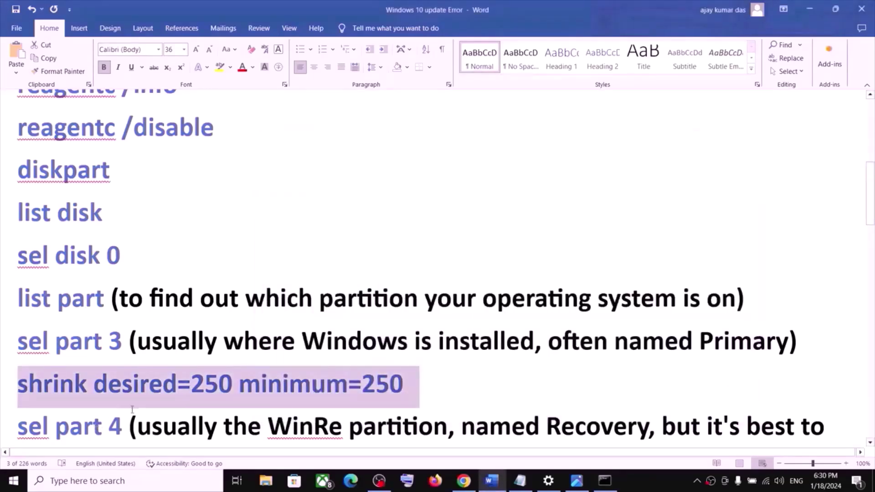
{"action": "scroll", "coordinate": [132, 410], "scroll_direction": "down", "scroll_amount": 1}
{"action": "left_click_drag", "start_coordinate": [122, 398], "coordinate": [18, 399]}
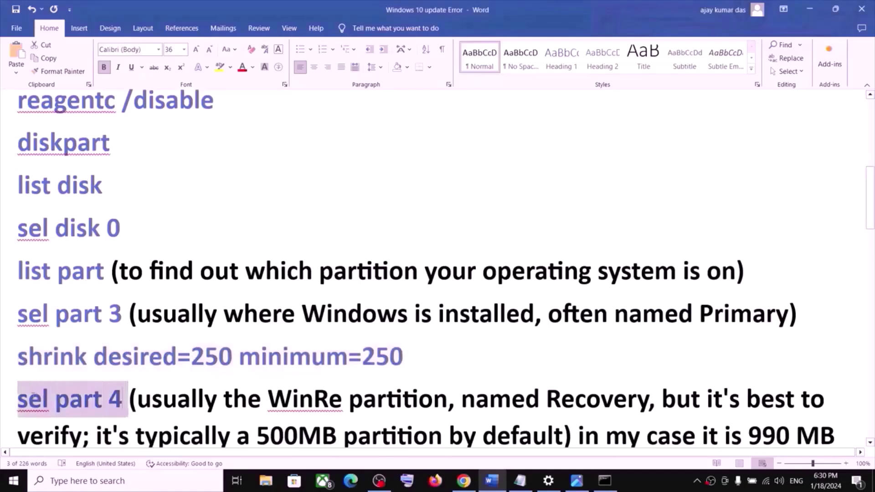
{"action": "scroll", "coordinate": [284, 376], "scroll_direction": "down", "scroll_amount": 1}
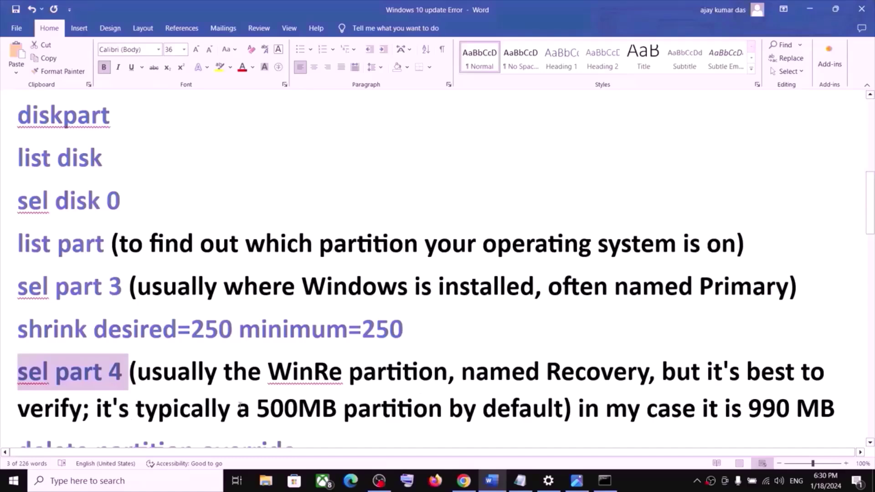
{"action": "scroll", "coordinate": [239, 405], "scroll_direction": "down", "scroll_amount": 1}
{"action": "left_click_drag", "start_coordinate": [156, 392], "coordinate": [519, 387]}
{"action": "left_click", "coordinate": [376, 391]}
{"action": "left_click", "coordinate": [696, 383]}
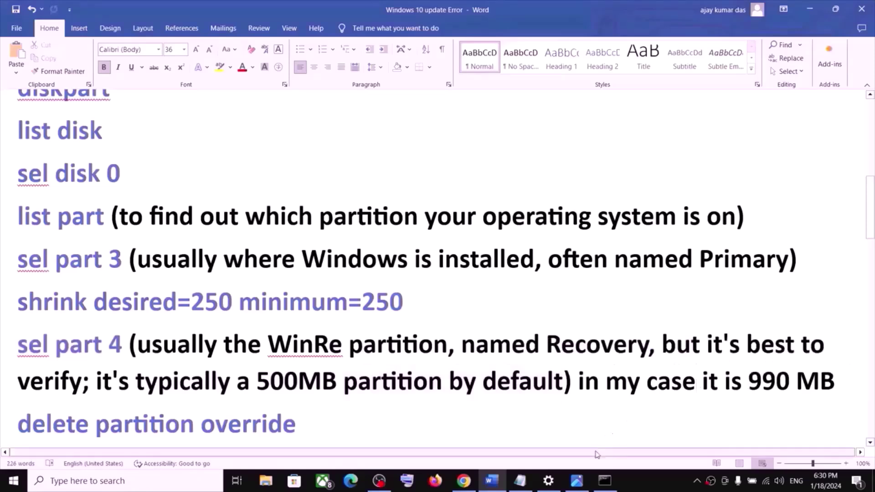
{"action": "left_click", "coordinate": [604, 485]}
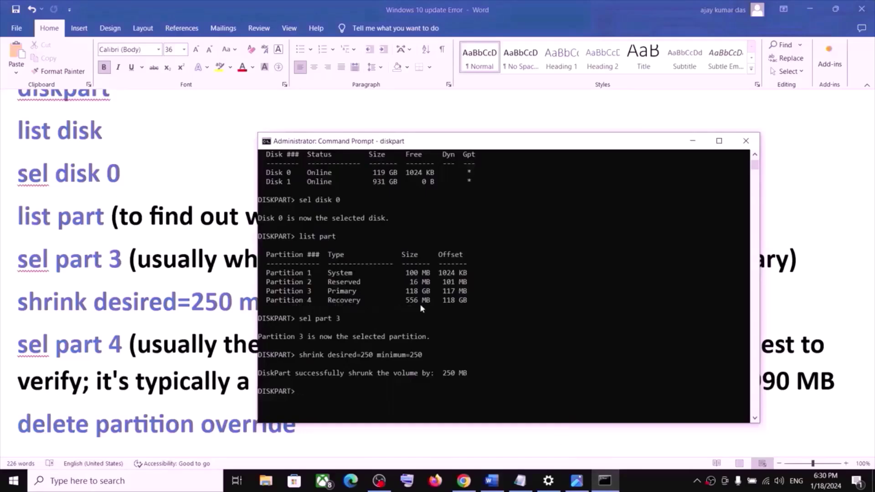
Step: Copy sel part 4 from the document and run it in DiskPart to select the Recovery partition
{"action": "left_click", "coordinate": [129, 345]}
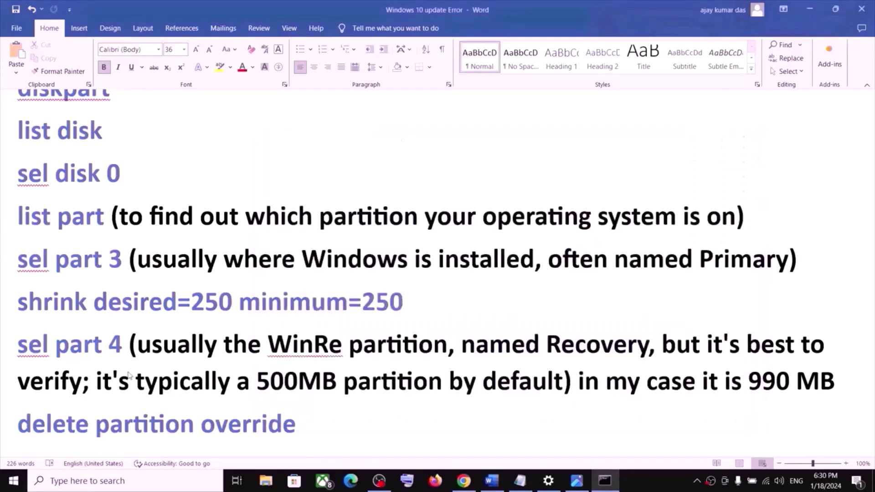
{"action": "left_click_drag", "start_coordinate": [129, 345], "coordinate": [18, 346]}
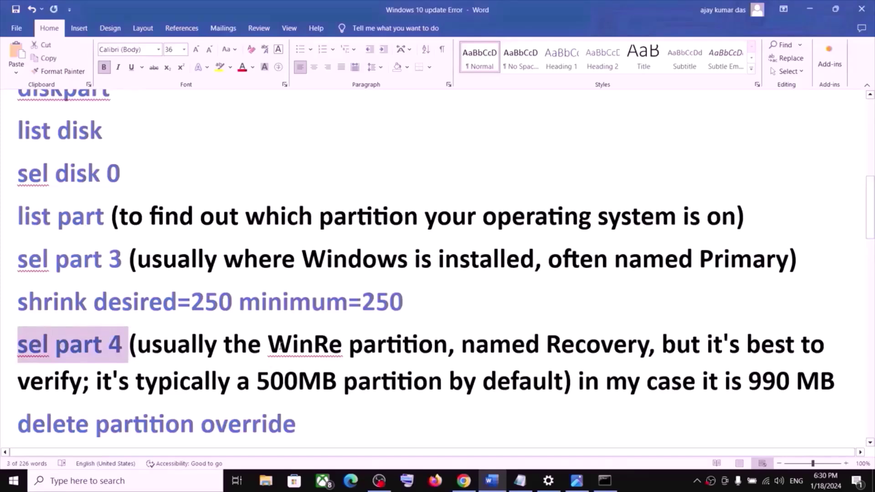
{"action": "left_click_drag", "start_coordinate": [279, 346], "coordinate": [650, 348]}
{"action": "key", "text": "alt+Tab"}
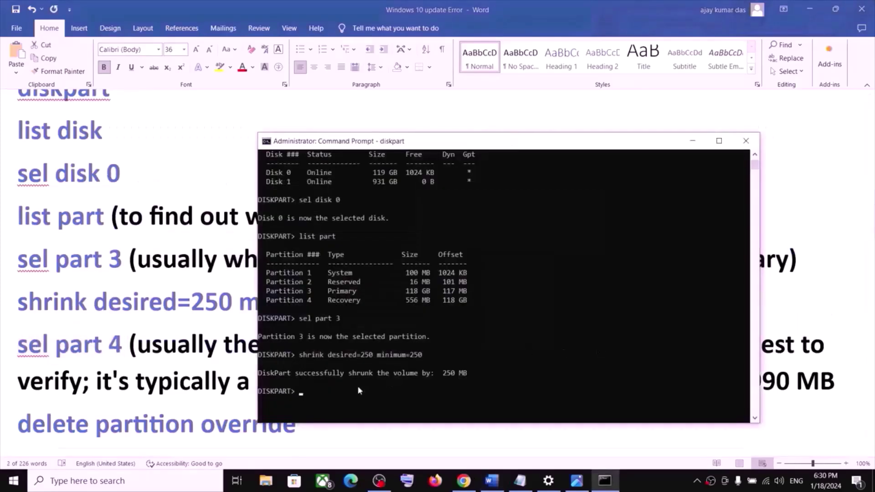
{"action": "key", "text": "ctrl+v"}
{"action": "key", "text": "Return"}
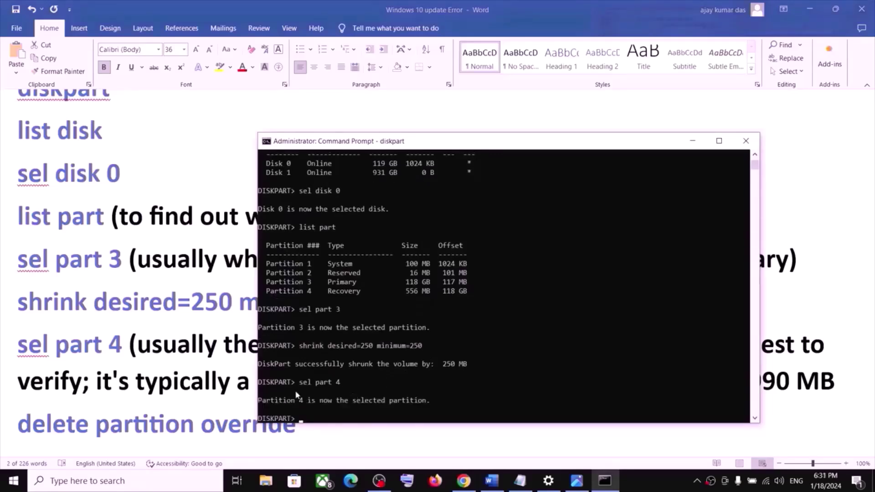
Step: Delete the selected Recovery partition in DiskPart with the document's command delete partition override
{"action": "key", "text": "alt+Tab"}
{"action": "scroll", "coordinate": [267, 380], "scroll_direction": "down", "scroll_amount": 1}
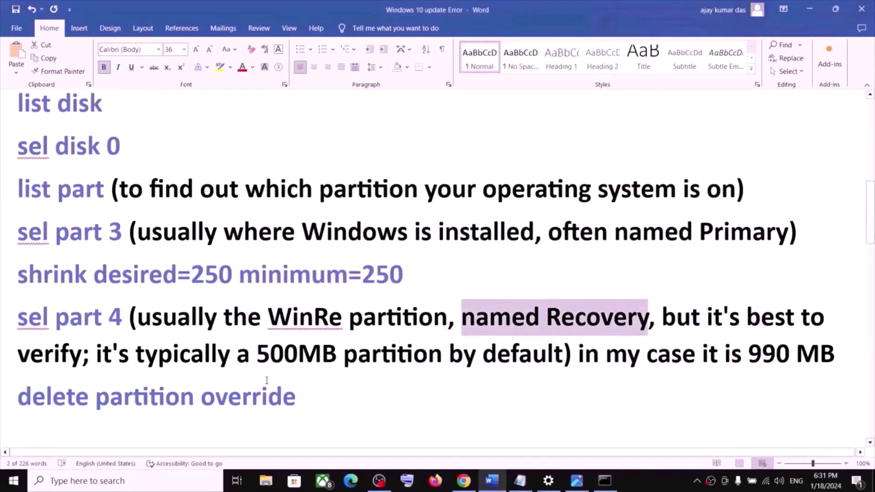
{"action": "scroll", "coordinate": [267, 380], "scroll_direction": "down", "scroll_amount": 1}
{"action": "left_click_drag", "start_coordinate": [299, 371], "coordinate": [49, 372]}
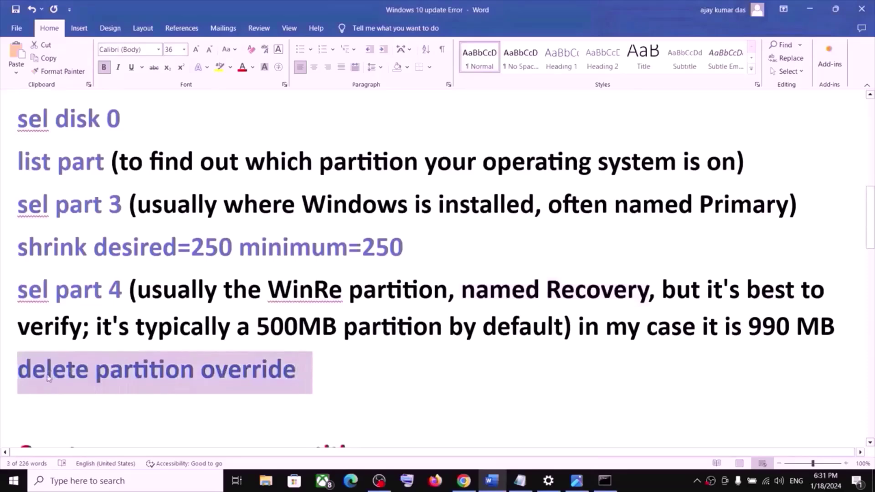
{"action": "key", "text": "ctrl+c"}
{"action": "key", "text": "alt+Tab"}
{"action": "right_click", "coordinate": [368, 382]}
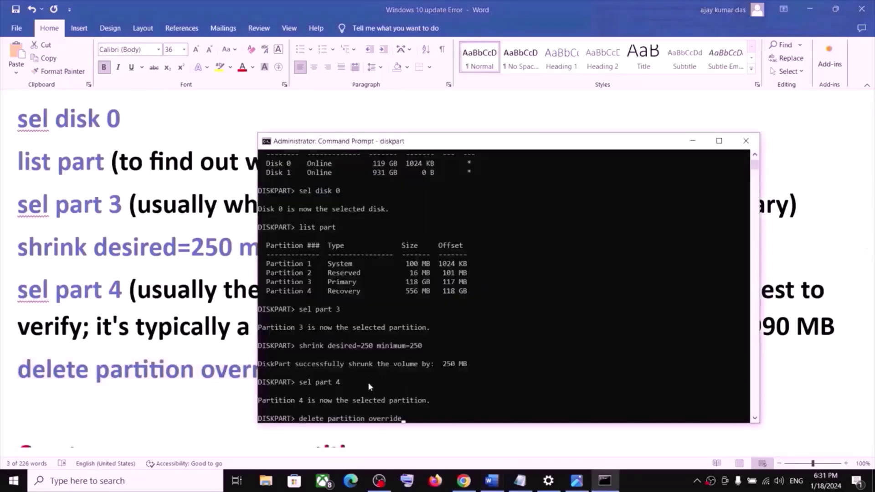
{"action": "key", "text": "Return"}
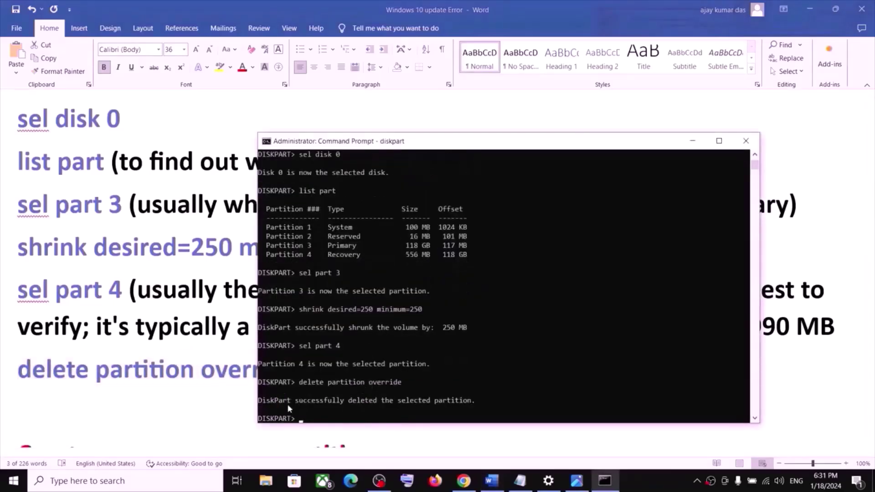
Step: Read the document's section on creating a new recovery partition, focusing on how to tell a GPT disk from an MBR disk
{"action": "key", "text": "alt+Tab"}
{"action": "scroll", "coordinate": [127, 385], "scroll_direction": "down", "scroll_amount": 3}
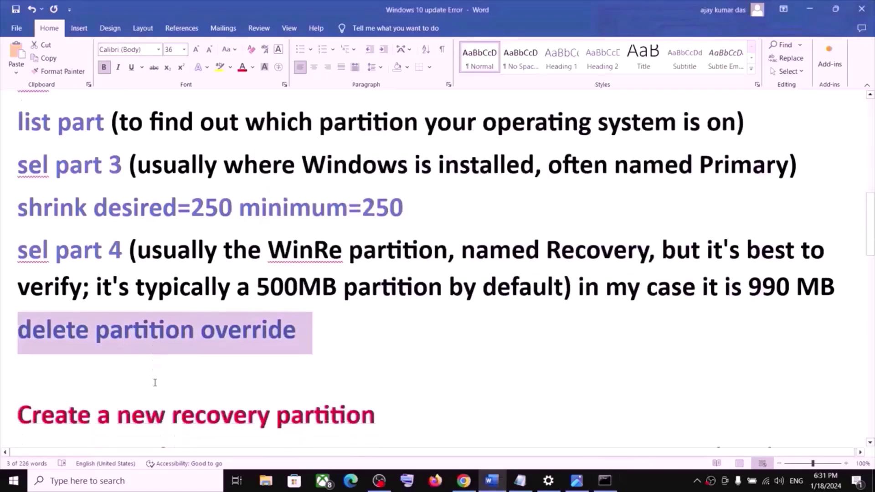
{"action": "left_click_drag", "start_coordinate": [67, 364], "coordinate": [346, 369]}
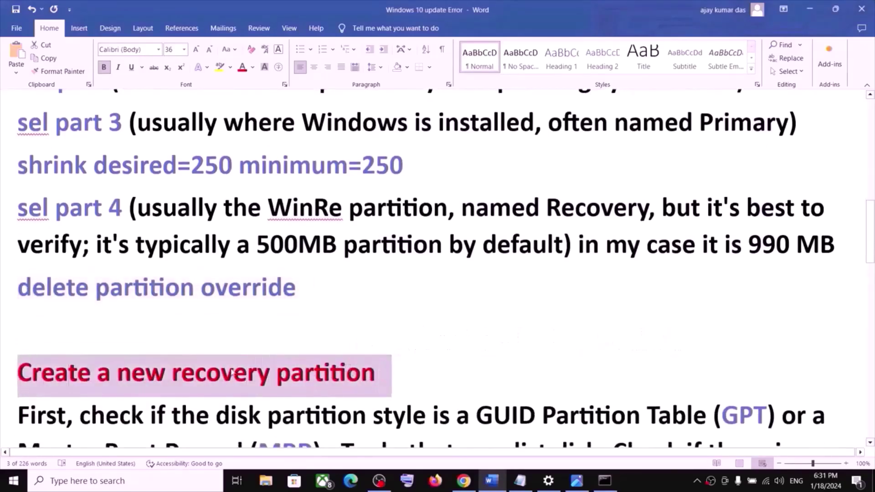
{"action": "scroll", "coordinate": [232, 373], "scroll_direction": "down", "scroll_amount": 5}
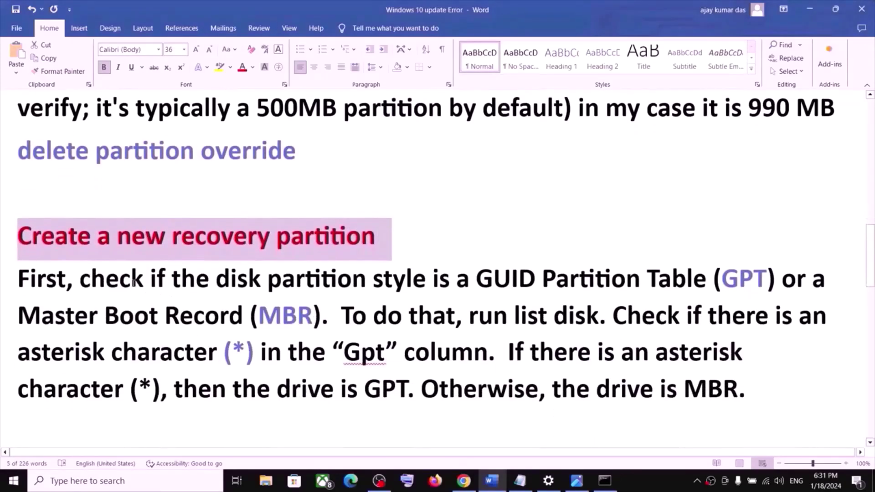
{"action": "left_click_drag", "start_coordinate": [135, 284], "coordinate": [319, 282]}
{"action": "left_click", "coordinate": [221, 280]}
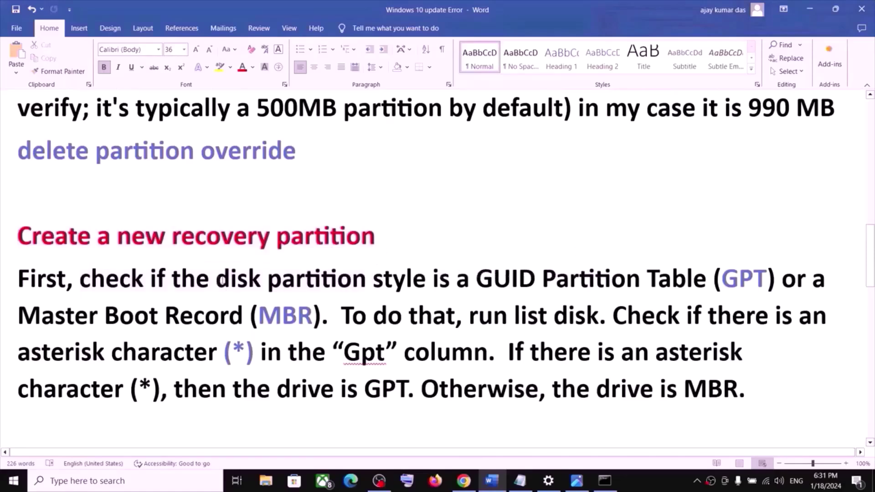
{"action": "left_click_drag", "start_coordinate": [221, 280], "coordinate": [767, 280]}
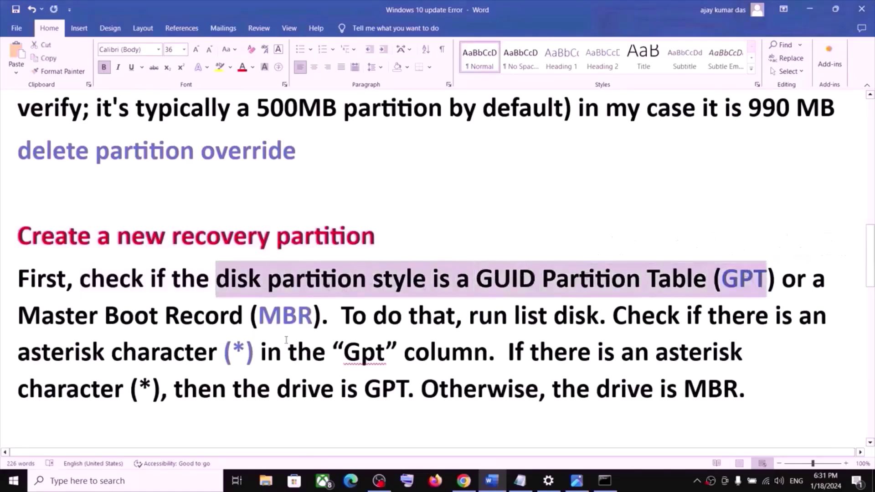
{"action": "double_click", "coordinate": [286, 316]}
{"action": "scroll", "coordinate": [286, 320], "scroll_direction": "down", "scroll_amount": 1}
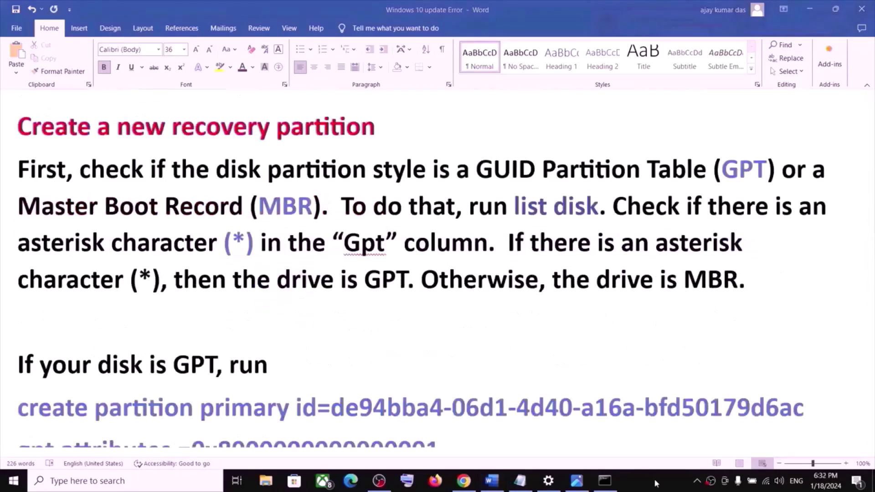
Step: Run the document's list disk command in DiskPart and check the Gpt column for asterisks against the document's GPT or MBR rule
{"action": "left_click_drag", "start_coordinate": [515, 207], "coordinate": [598, 207]}
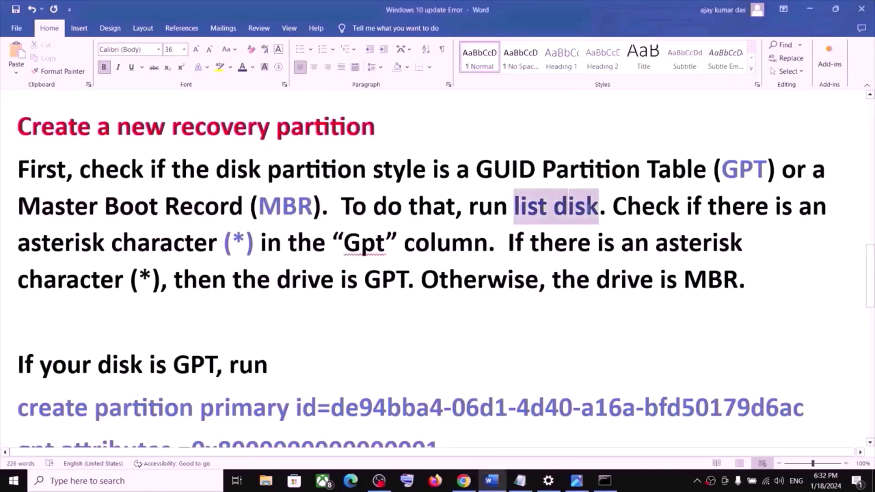
{"action": "left_click", "coordinate": [606, 484]}
{"action": "right_click", "coordinate": [518, 351]}
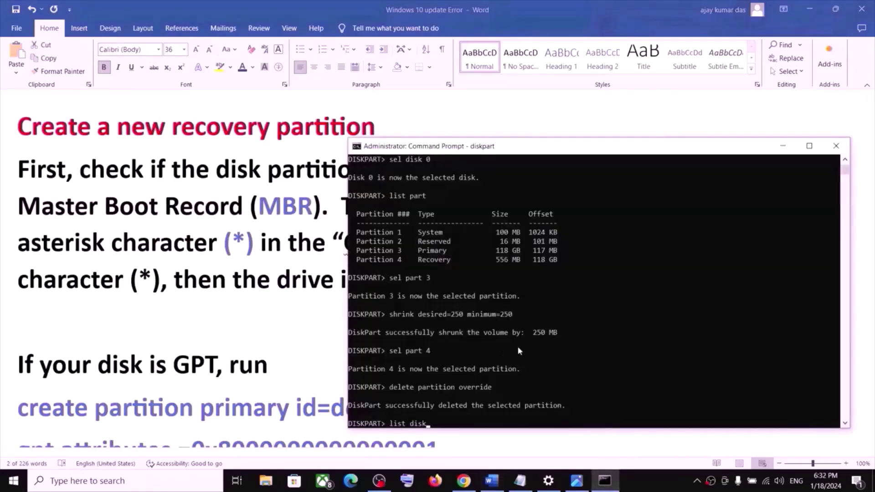
{"action": "key", "text": "Return"}
{"action": "left_click_drag", "start_coordinate": [561, 153], "coordinate": [563, 98]}
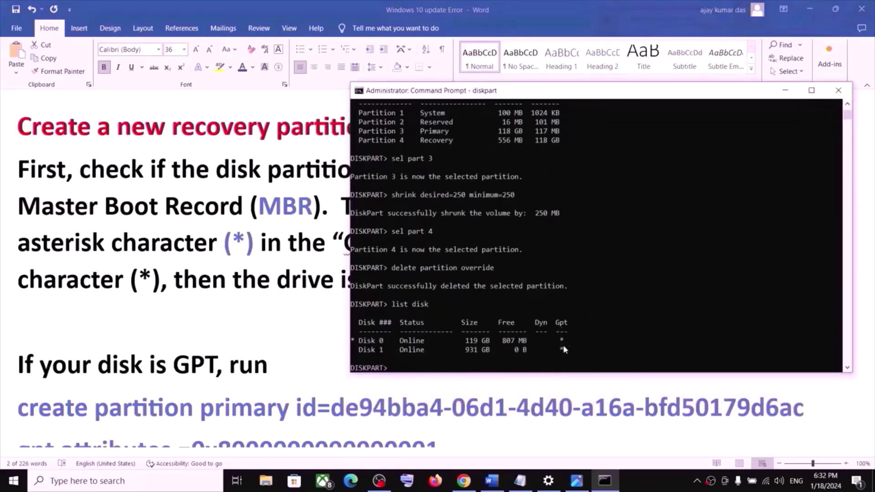
{"action": "left_click", "coordinate": [301, 300]}
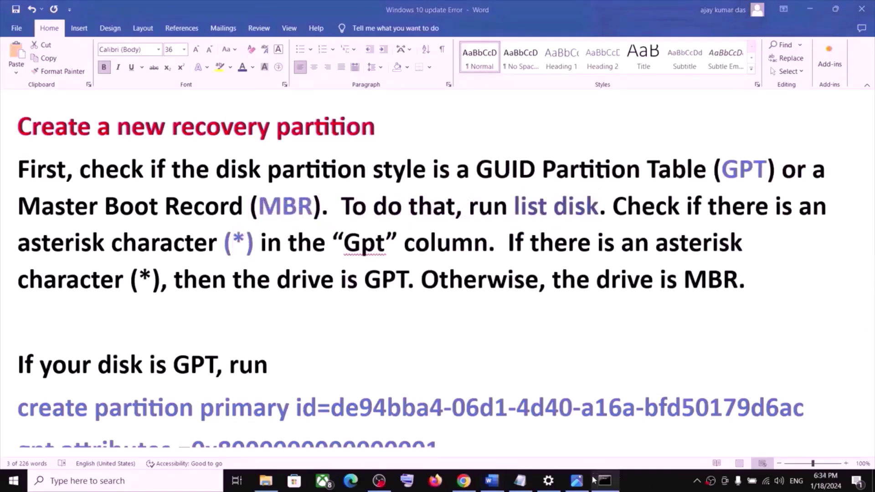
{"action": "left_click", "coordinate": [605, 481]}
{"action": "left_click_drag", "start_coordinate": [559, 341], "coordinate": [576, 350]}
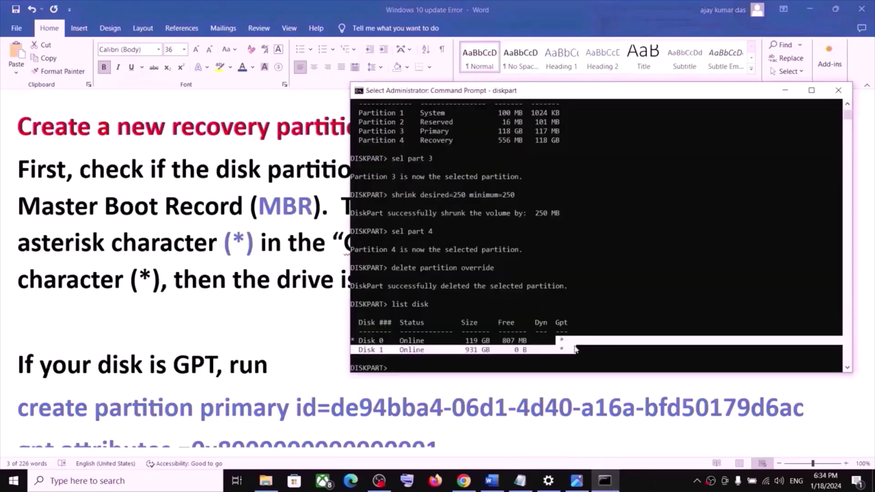
{"action": "left_click", "coordinate": [196, 388]}
Step: Create the GPT recovery partition in DiskPart with the document's command create partition primary id=de94bba4-06d1-4d40-a16a-bfd50179d6ac
{"action": "scroll", "coordinate": [172, 357], "scroll_direction": "down", "scroll_amount": 3}
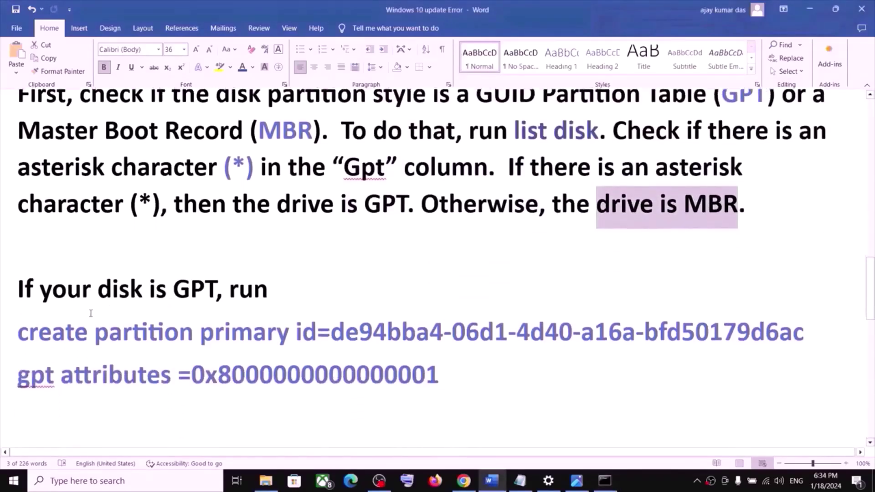
{"action": "scroll", "coordinate": [476, 327], "scroll_direction": "down", "scroll_amount": 1}
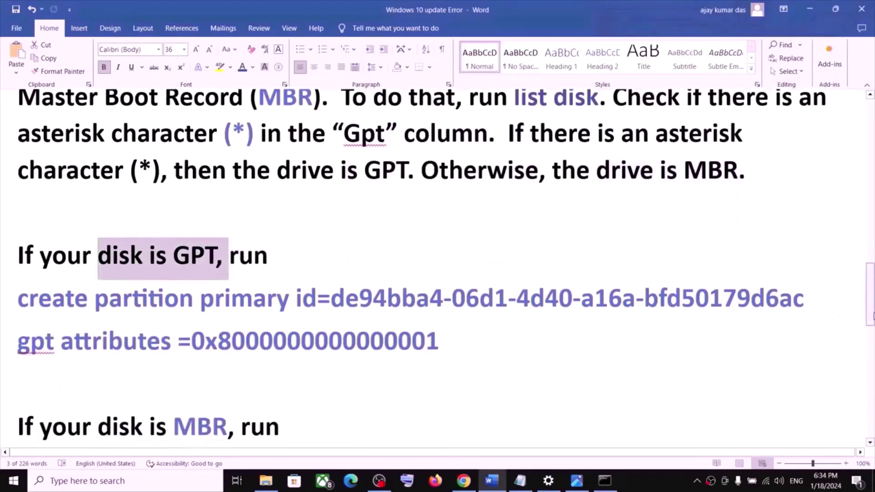
{"action": "left_click_drag", "start_coordinate": [26, 301], "coordinate": [18, 301]}
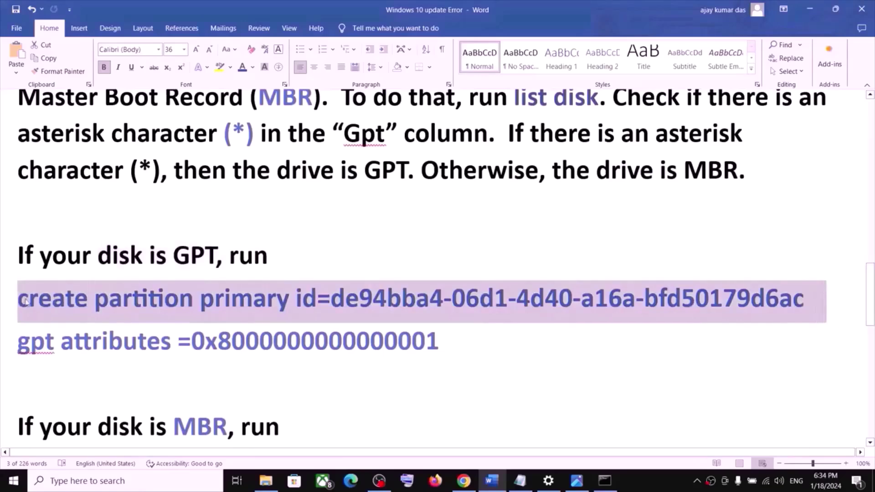
{"action": "left_click", "coordinate": [604, 481]}
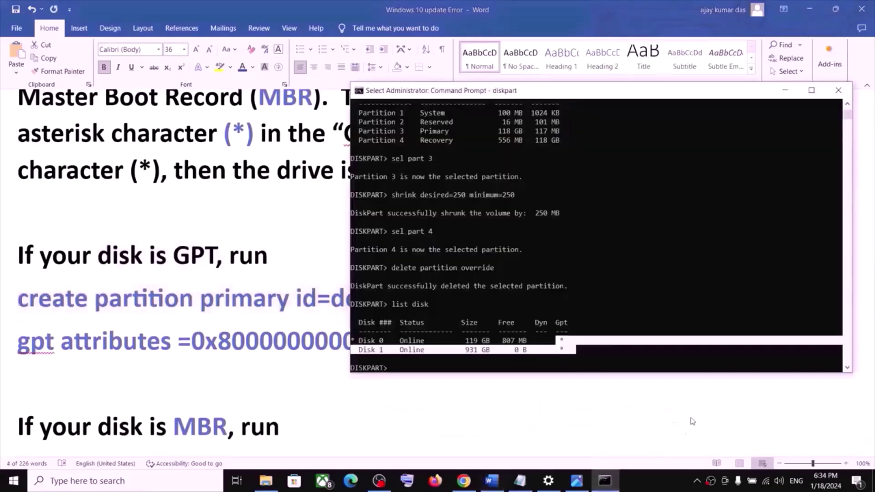
{"action": "right_click", "coordinate": [419, 370]}
{"action": "key", "text": "Return"}
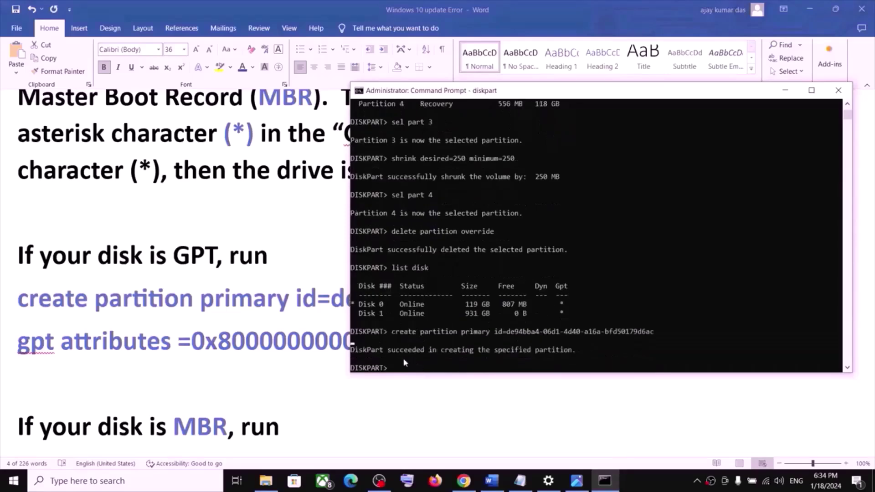
{"action": "key", "text": "alt+Tab"}
{"action": "left_click_drag", "start_coordinate": [449, 346], "coordinate": [18, 346]}
{"action": "key", "text": "ctrl+c"}
{"action": "key", "text": "alt+Tab"}
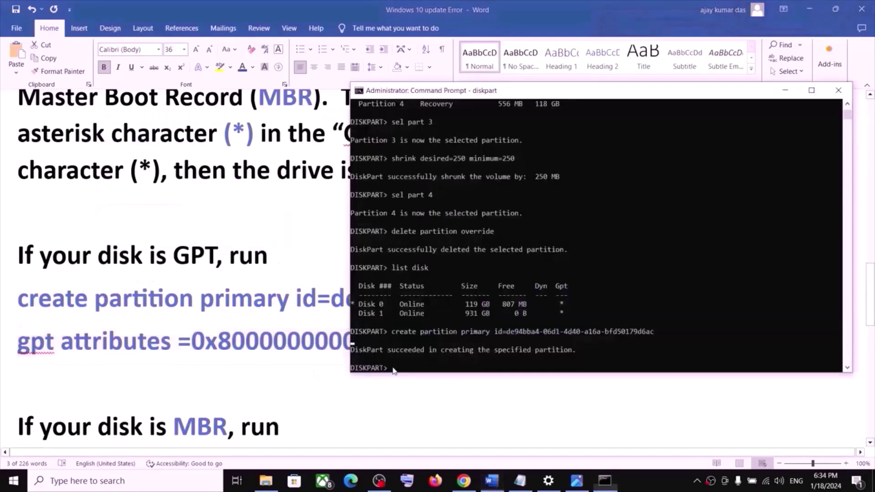
{"action": "right_click", "coordinate": [536, 360]}
{"action": "key", "text": "Return"}
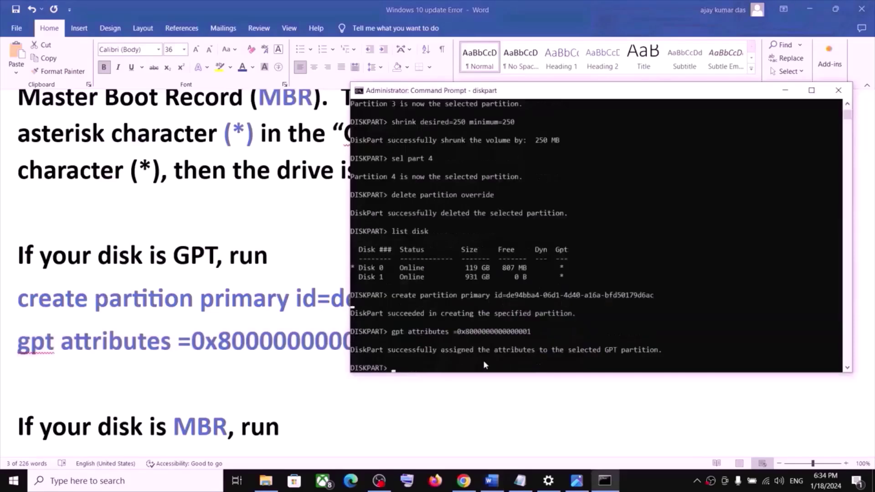
Step: Review the document's MBR alternative create partition primary id=27 and the remaining commands from format quick to reagentc /info
{"action": "key", "text": "alt+Tab"}
{"action": "scroll", "coordinate": [437, 273], "scroll_direction": "down", "scroll_amount": 1}
{"action": "scroll", "coordinate": [170, 348], "scroll_direction": "down", "scroll_amount": 1}
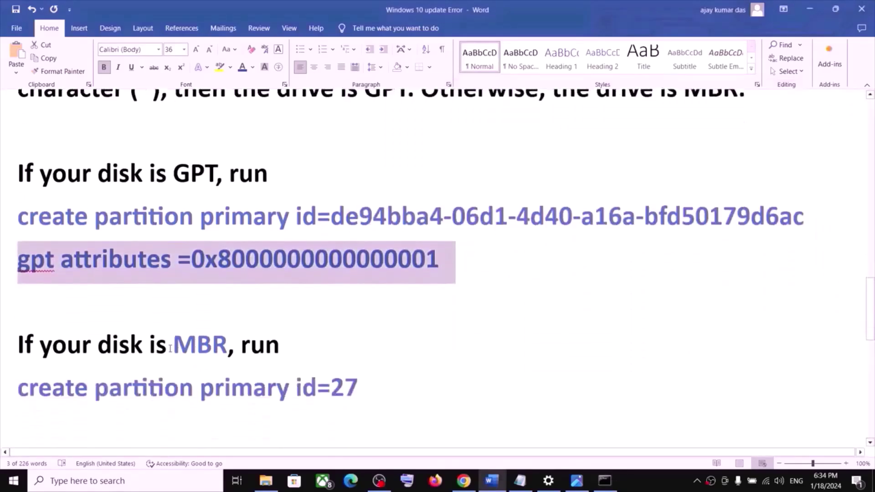
{"action": "left_click_drag", "start_coordinate": [379, 389], "coordinate": [17, 390]}
{"action": "scroll", "coordinate": [325, 310], "scroll_direction": "down", "scroll_amount": 1}
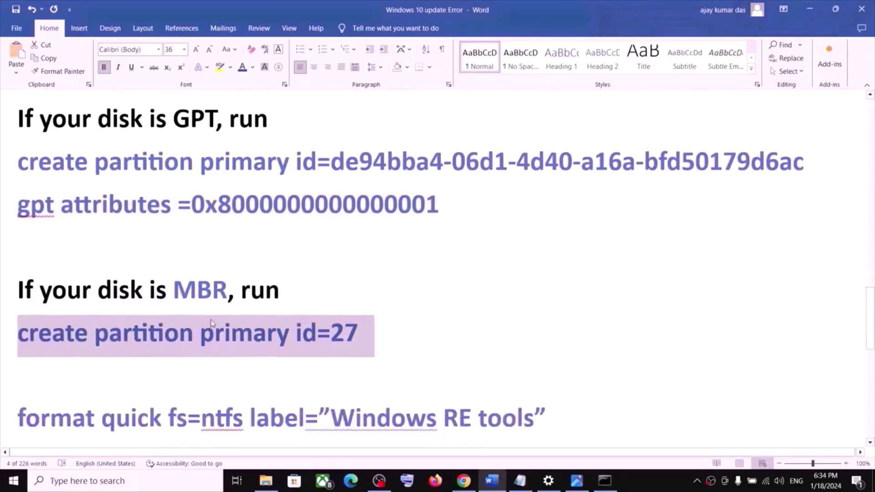
{"action": "scroll", "coordinate": [351, 280], "scroll_direction": "down", "scroll_amount": 1}
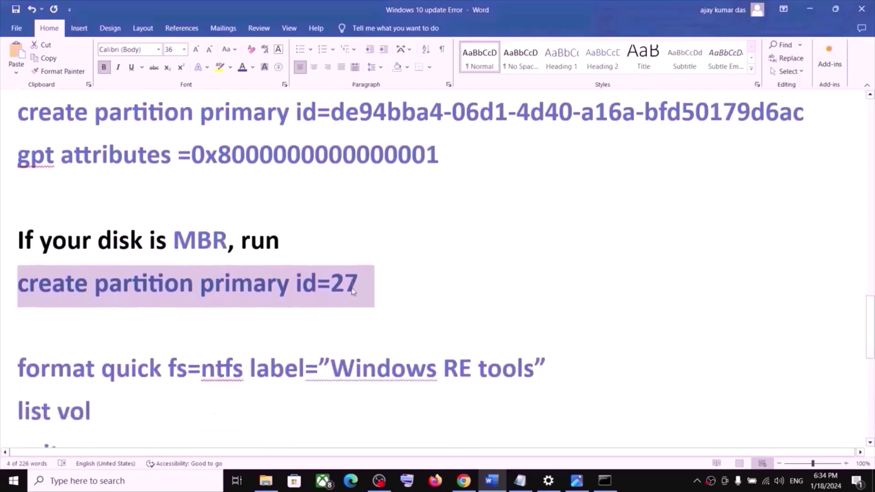
{"action": "left_click", "coordinate": [190, 315]}
{"action": "scroll", "coordinate": [391, 275], "scroll_direction": "down", "scroll_amount": 2}
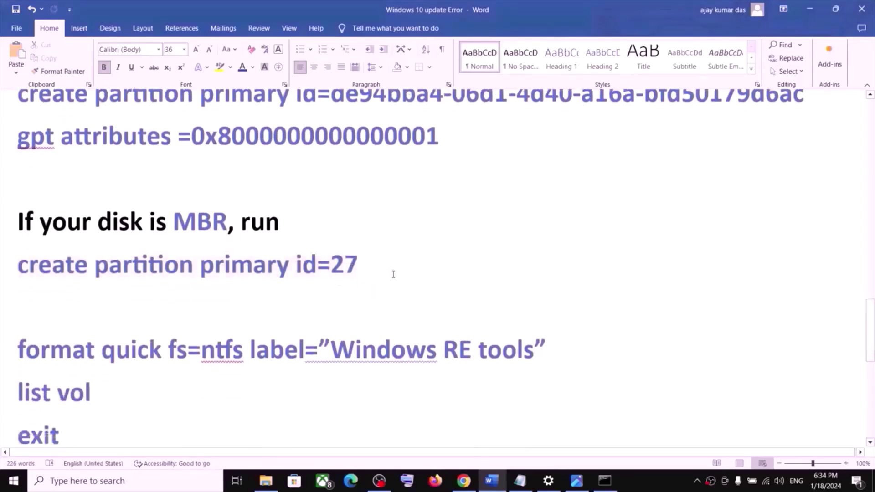
{"action": "scroll", "coordinate": [28, 256], "scroll_direction": "down", "scroll_amount": 2}
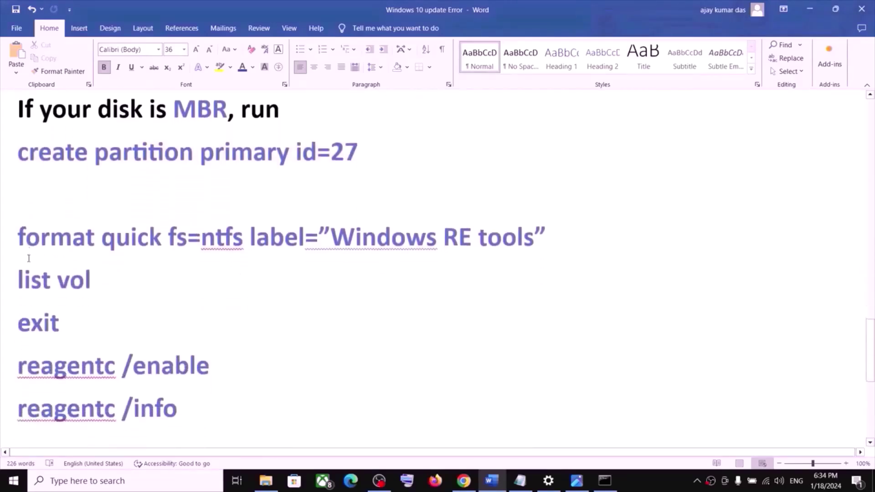
{"action": "left_click_drag", "start_coordinate": [18, 167], "coordinate": [181, 347]}
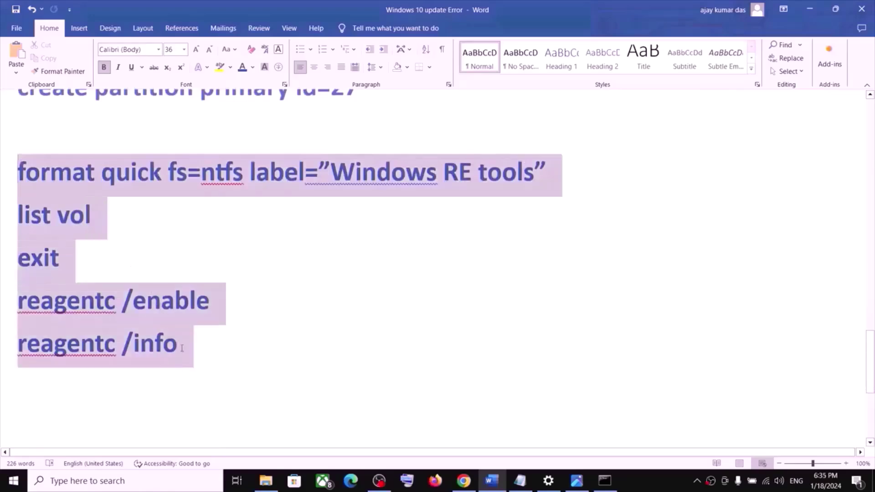
{"action": "left_click", "coordinate": [73, 210]}
Step: Format the new partition in DiskPart with the document's command format quick fs=ntfs label="Windows RE tools"
{"action": "left_click", "coordinate": [209, 176]}
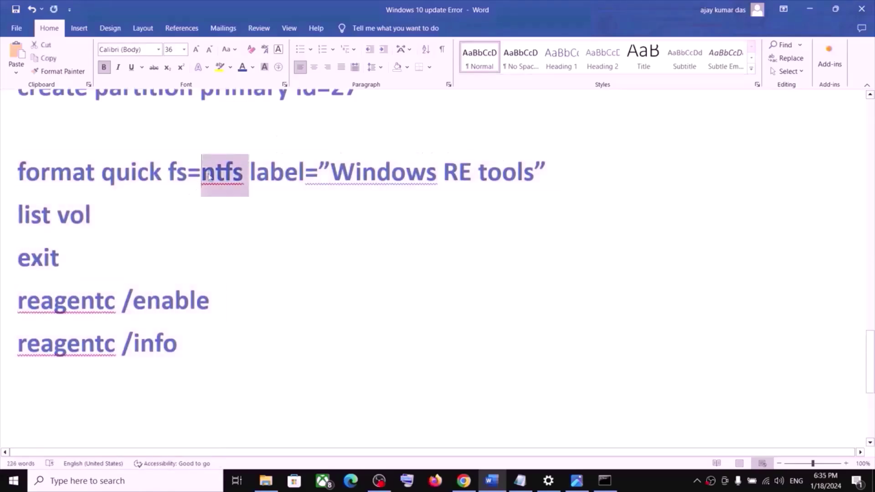
{"action": "triple_click", "coordinate": [209, 175]}
{"action": "triple_click", "coordinate": [209, 176]}
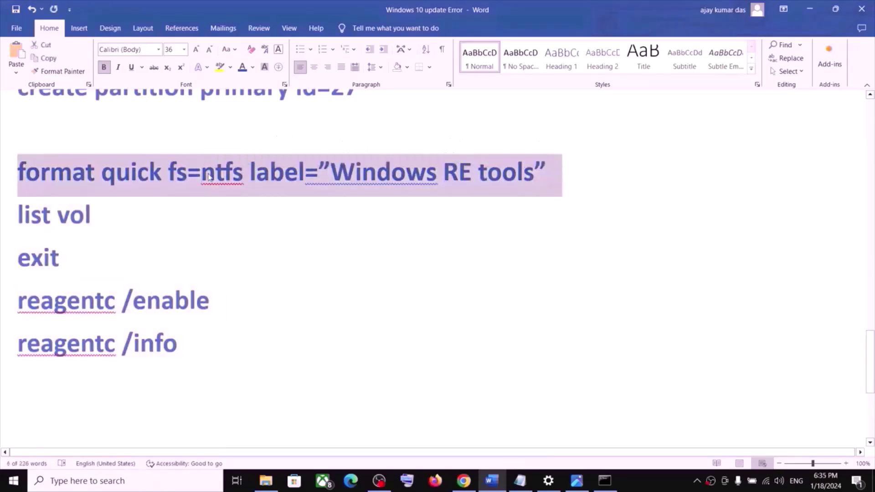
{"action": "key", "text": "alt+Tab"}
{"action": "key", "text": "ctrl+v"}
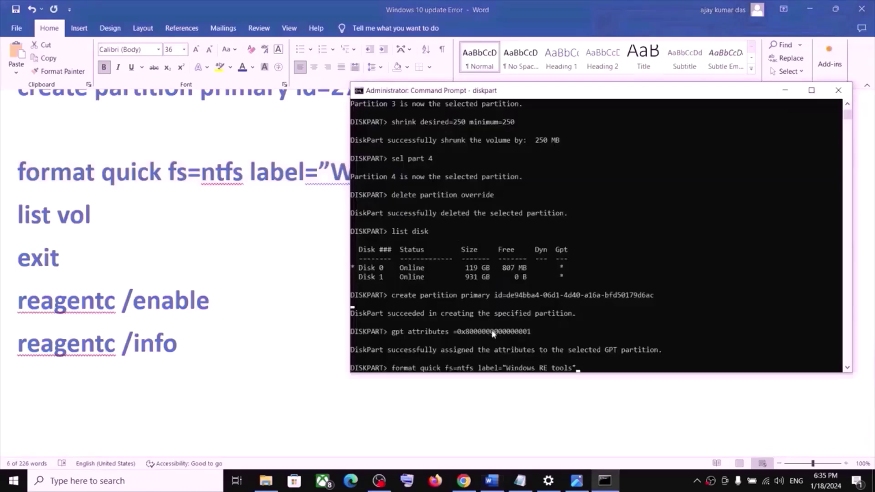
{"action": "key", "text": "Return"}
Step: Copy list vol from the document and run it in DiskPart to list the volumes
{"action": "key", "text": "alt+Tab"}
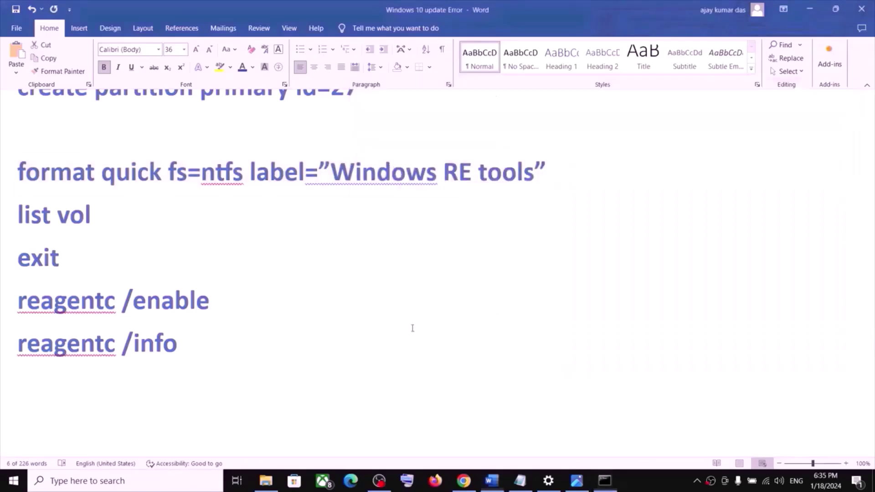
{"action": "triple_click", "coordinate": [51, 215]}
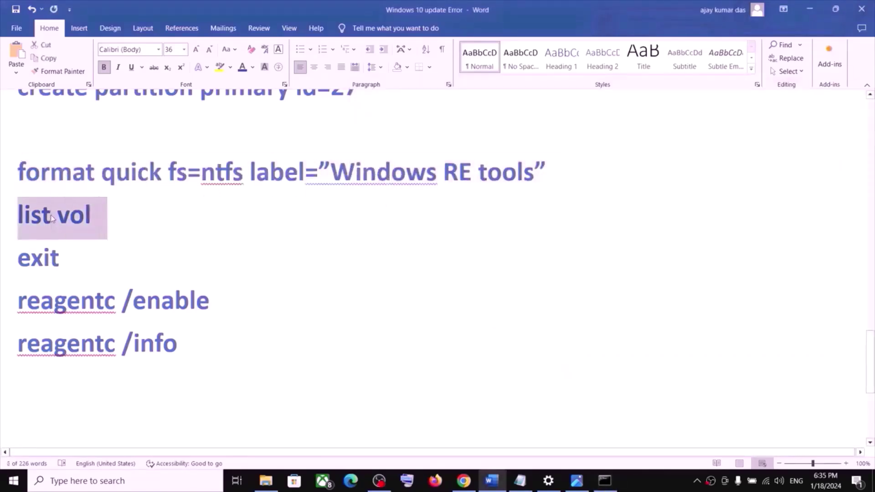
{"action": "key", "text": "ctrl+c"}
{"action": "key", "text": "alt+Tab"}
{"action": "key", "text": "ctrl+v"}
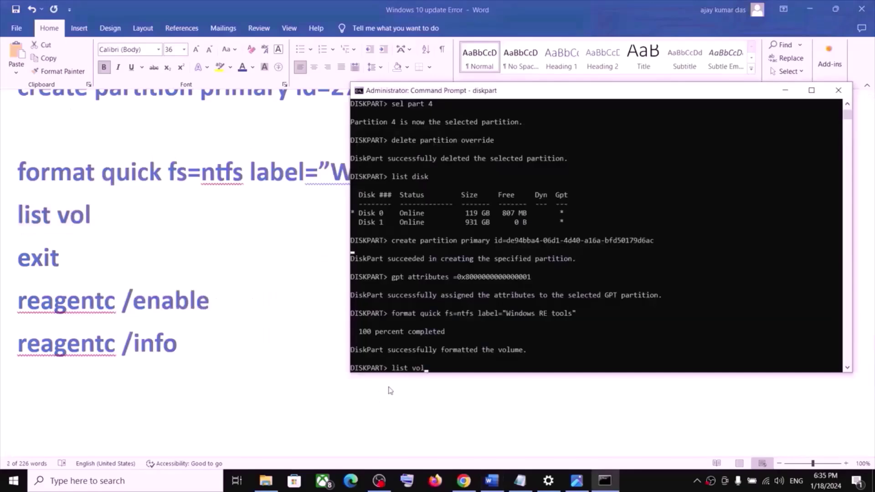
{"action": "key", "text": "Return"}
Step: Leave DiskPart by running the document's exit command in the Command Prompt
{"action": "key", "text": "alt+Tab"}
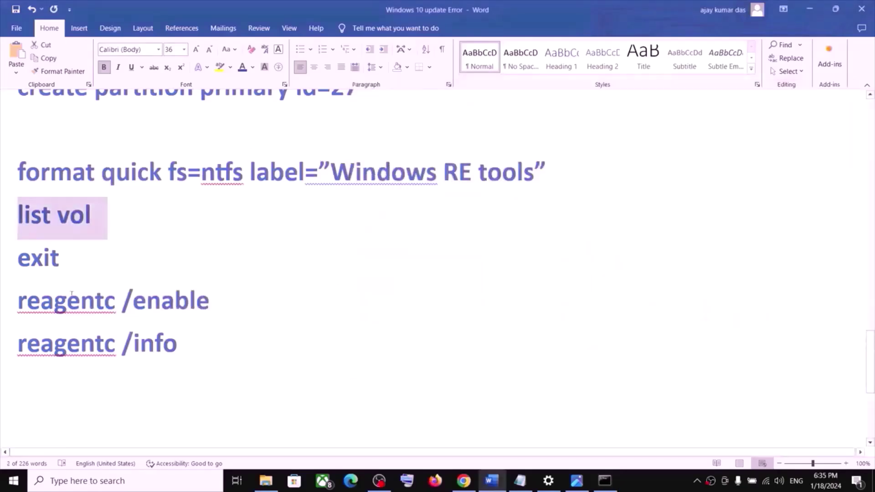
{"action": "triple_click", "coordinate": [43, 261]}
{"action": "key", "text": "ctrl+c"}
{"action": "key", "text": "alt+Tab"}
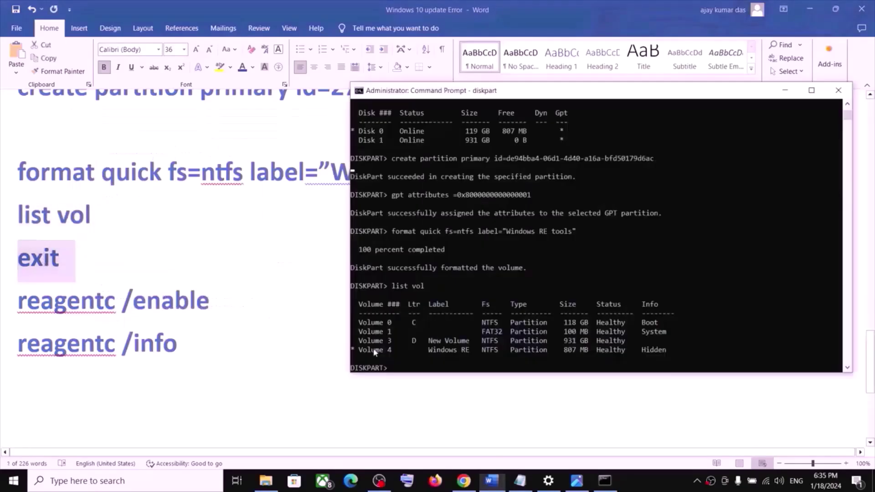
{"action": "key", "text": "ctrl+v"}
{"action": "key", "text": "Return"}
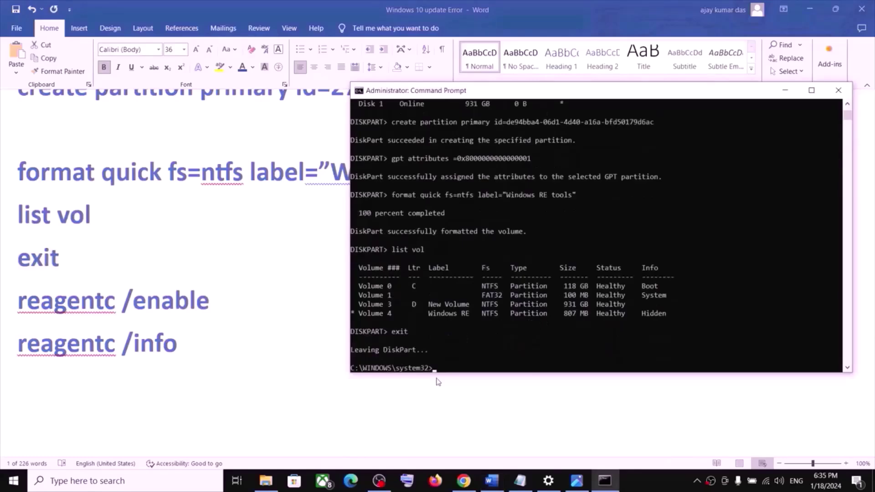
Step: Re-enable the Windows Recovery Environment by running the document's reagentc /enable command in the Command Prompt
{"action": "key", "text": "alt+Tab"}
{"action": "triple_click", "coordinate": [112, 303]}
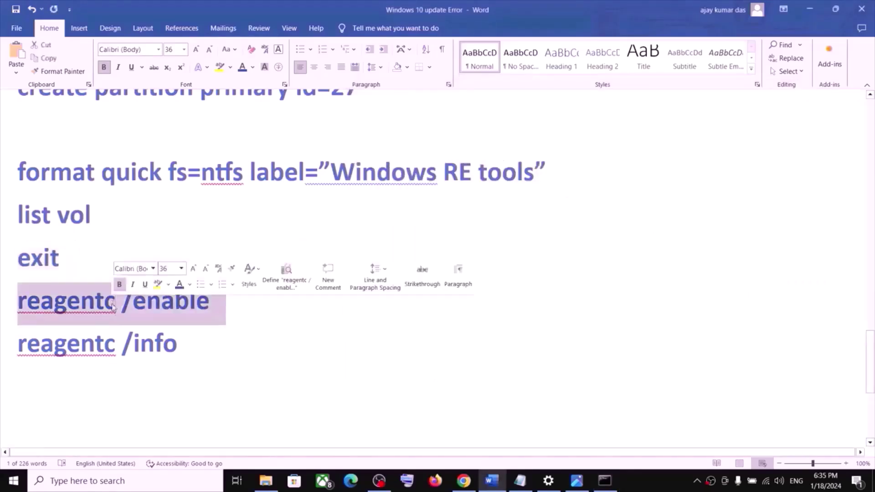
{"action": "key", "text": "alt+Tab"}
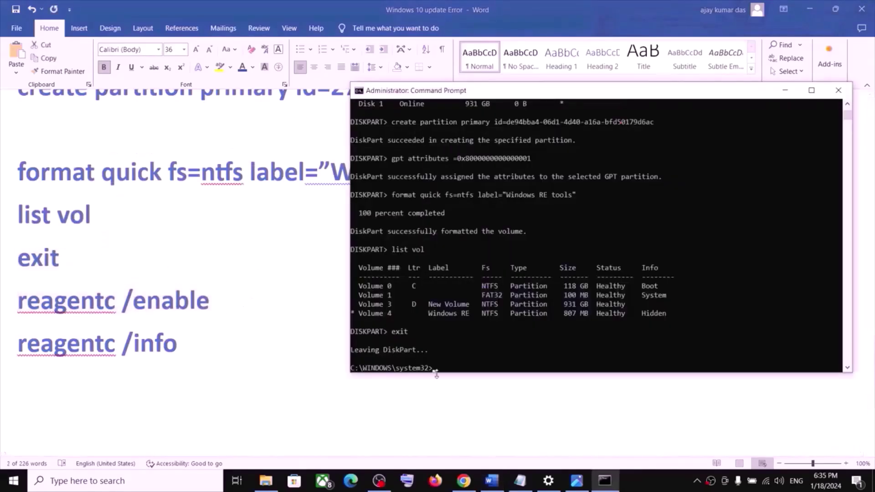
{"action": "key", "text": "ctrl+v"}
{"action": "key", "text": "Return"}
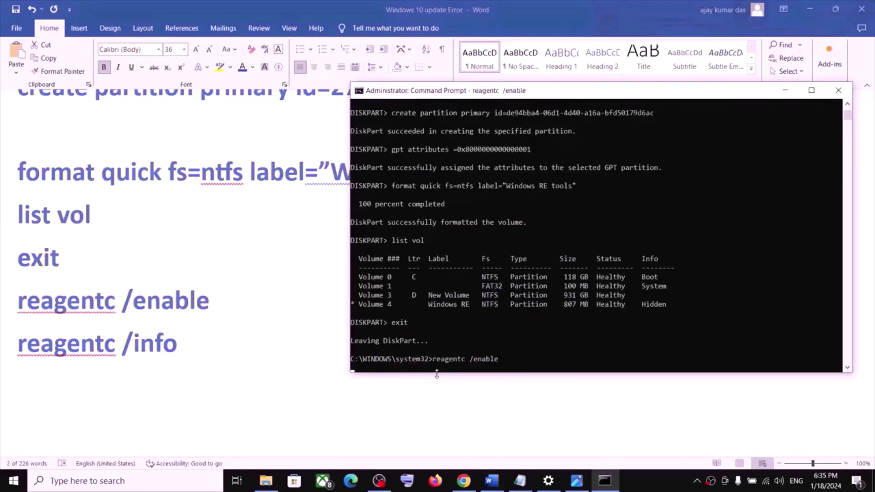
Step: Run the document's reagentc /info command to check the Windows RE status and location, and close the Command Prompt
{"action": "key", "text": "alt+Tab"}
{"action": "triple_click", "coordinate": [80, 343]}
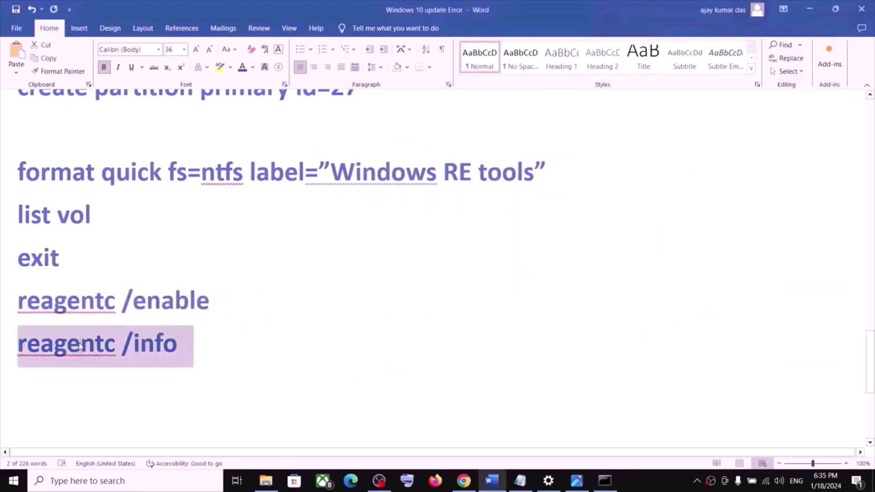
{"action": "key", "text": "alt+Tab"}
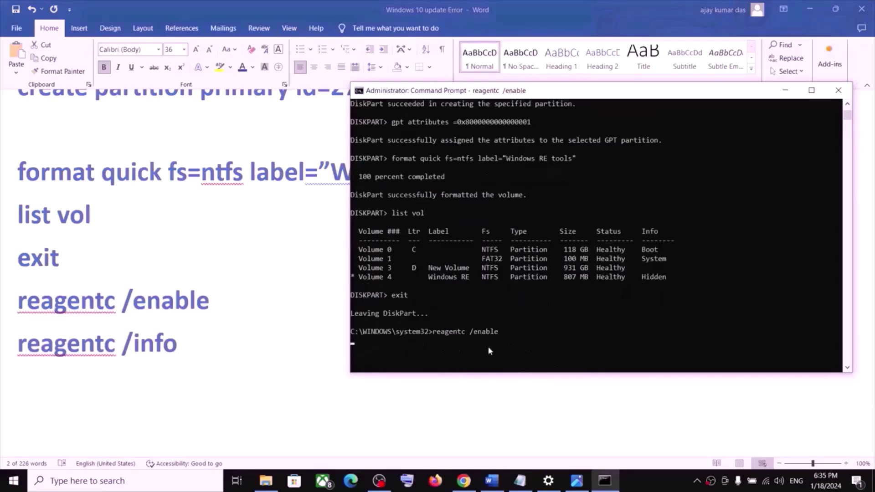
{"action": "left_click", "coordinate": [649, 483]}
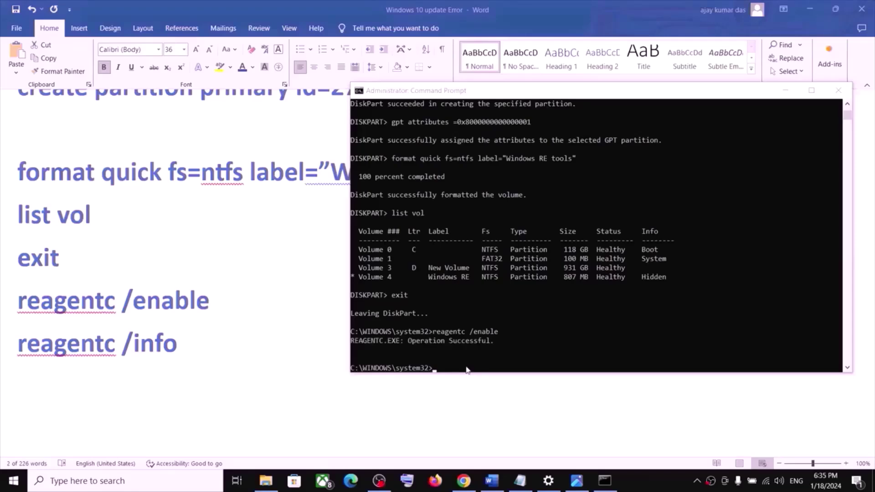
{"action": "left_click", "coordinate": [57, 340]}
{"action": "double_click", "coordinate": [61, 344]}
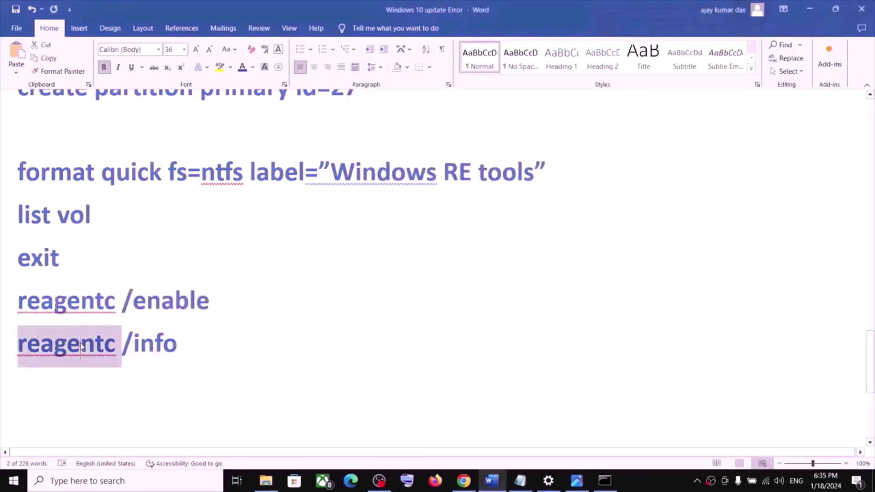
{"action": "triple_click", "coordinate": [82, 347]}
{"action": "double_click", "coordinate": [82, 347]}
{"action": "triple_click", "coordinate": [82, 347]}
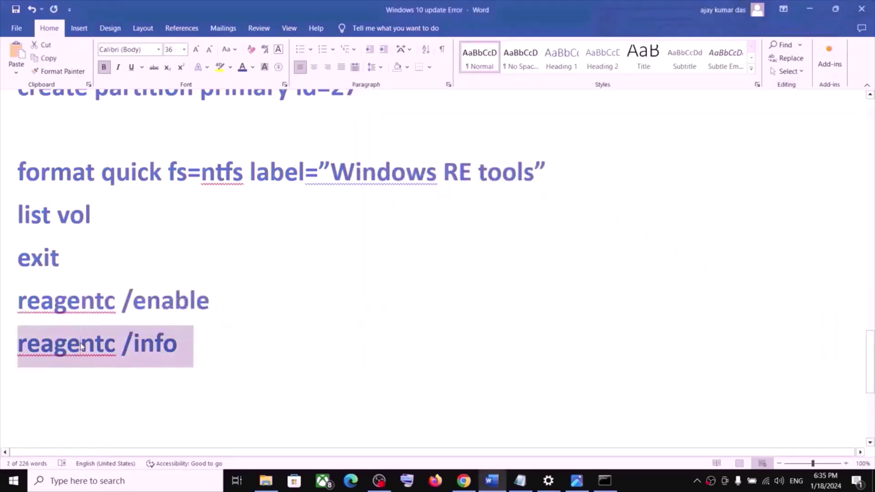
{"action": "key", "text": "alt+Tab"}
{"action": "type", "text": "reagentc /info"}
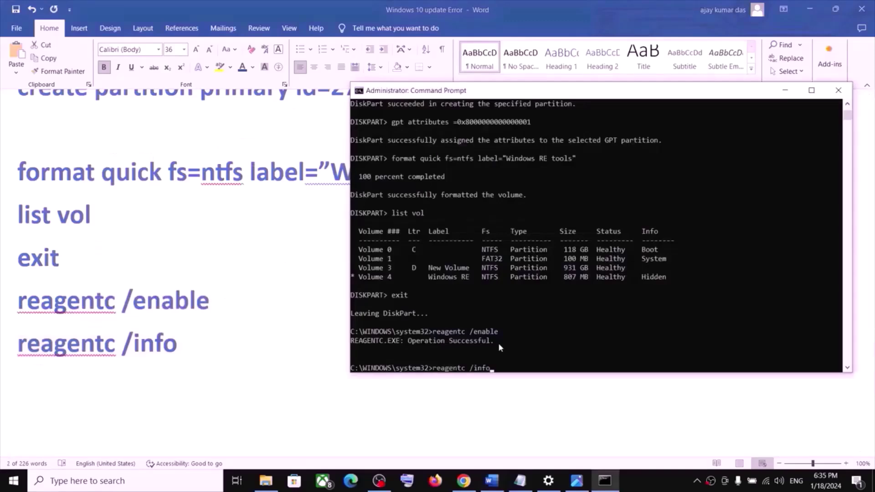
{"action": "key", "text": "Return"}
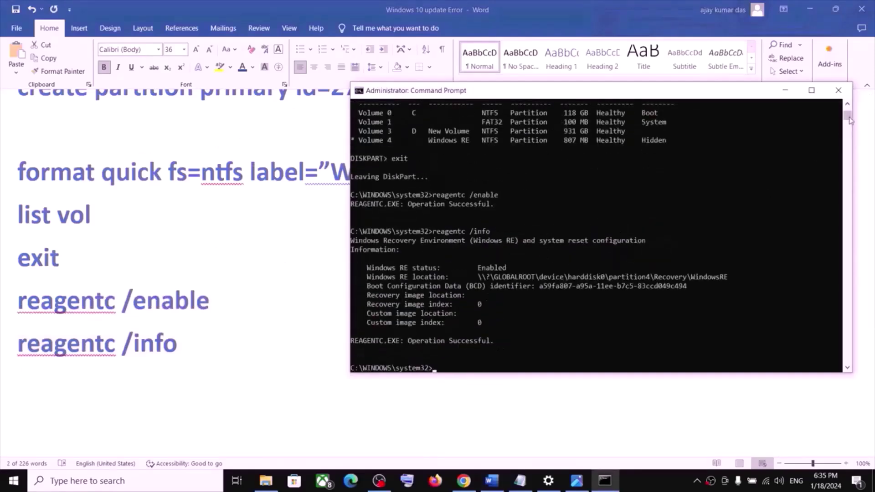
{"action": "left_click", "coordinate": [840, 92]}
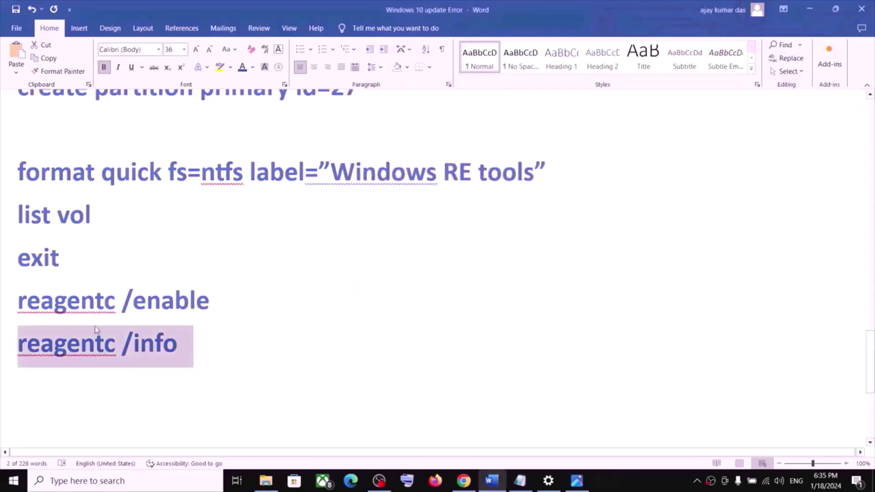
Step: Open the update history under Update & Security in Windows Settings, check the installed quality updates, and minimize Settings
{"action": "key", "text": "super"}
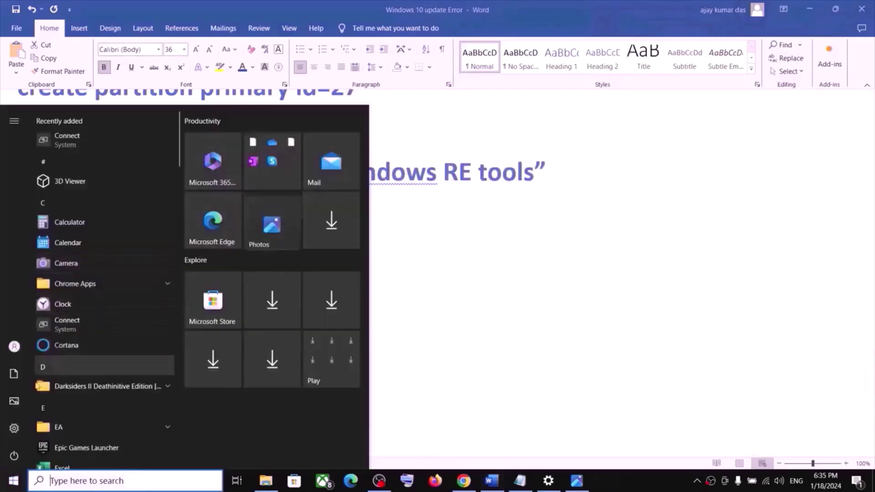
{"action": "left_click", "coordinate": [16, 424]}
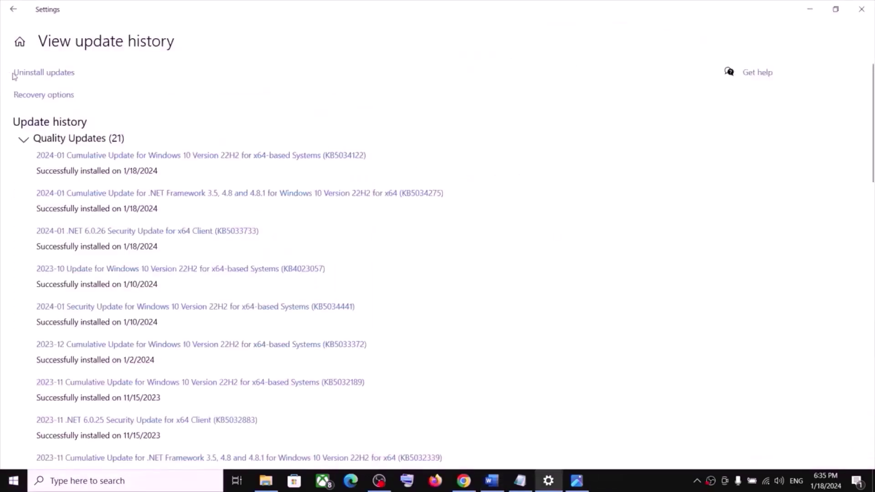
{"action": "left_click", "coordinate": [19, 41]}
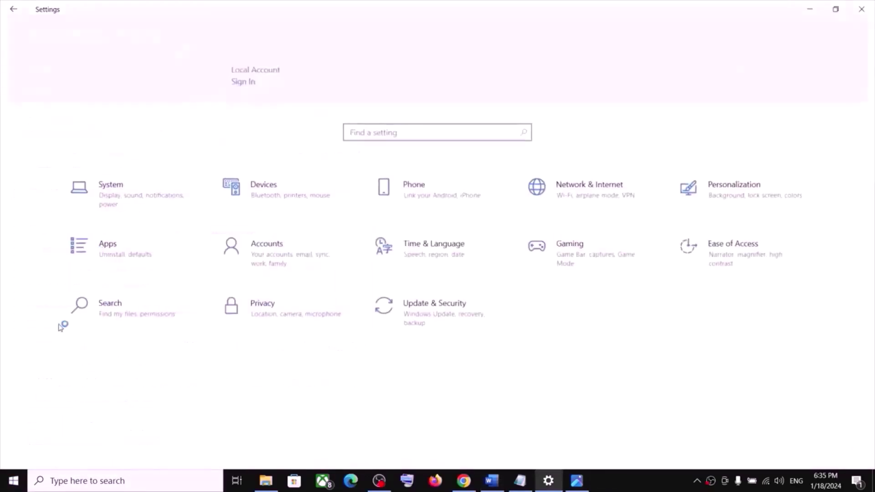
{"action": "left_click", "coordinate": [449, 320]}
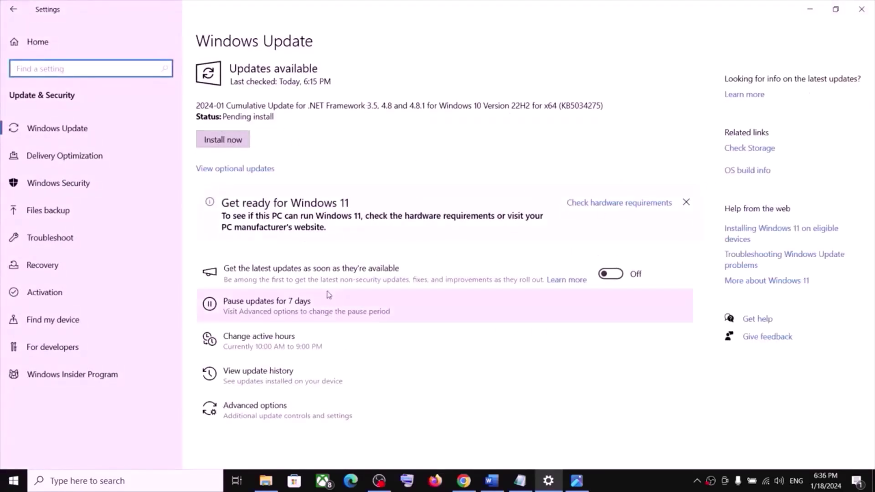
{"action": "left_click", "coordinate": [281, 372]}
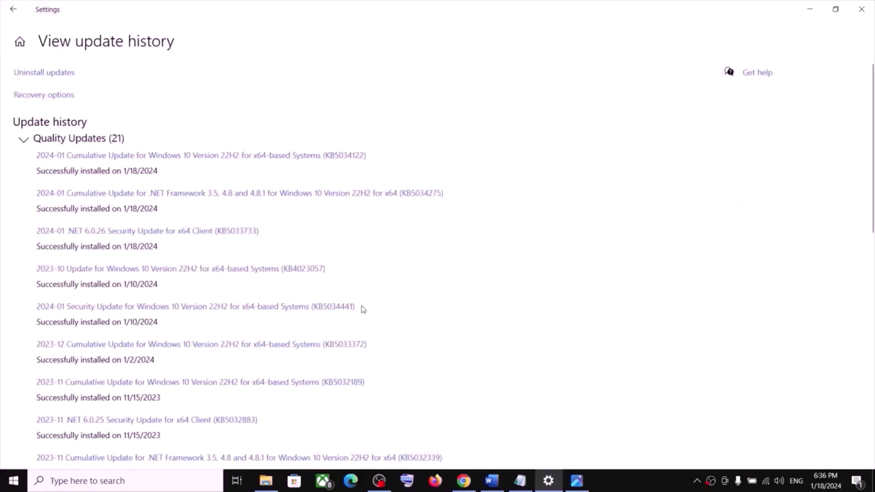
{"action": "left_click", "coordinate": [811, 13]}
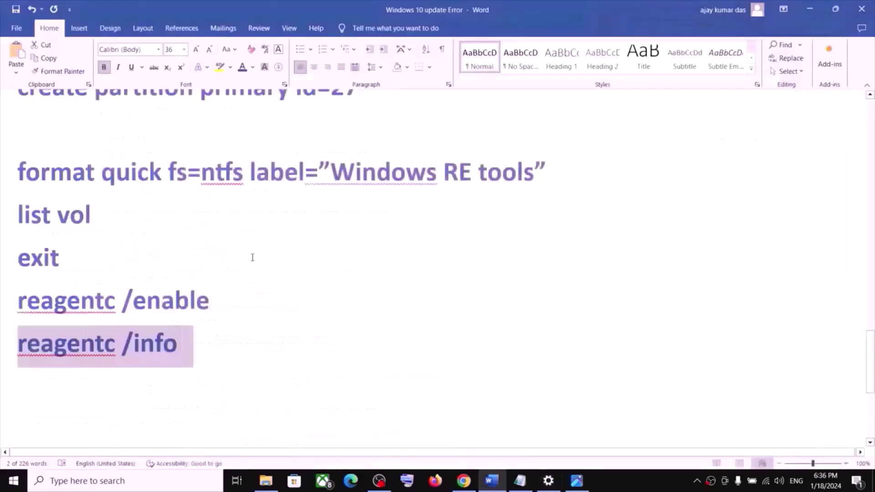
Step: Read the document's note on using reagentc /enable if partition creation failed or the WinRE partition should not be extended
{"action": "scroll", "coordinate": [174, 356], "scroll_direction": "down", "scroll_amount": 3}
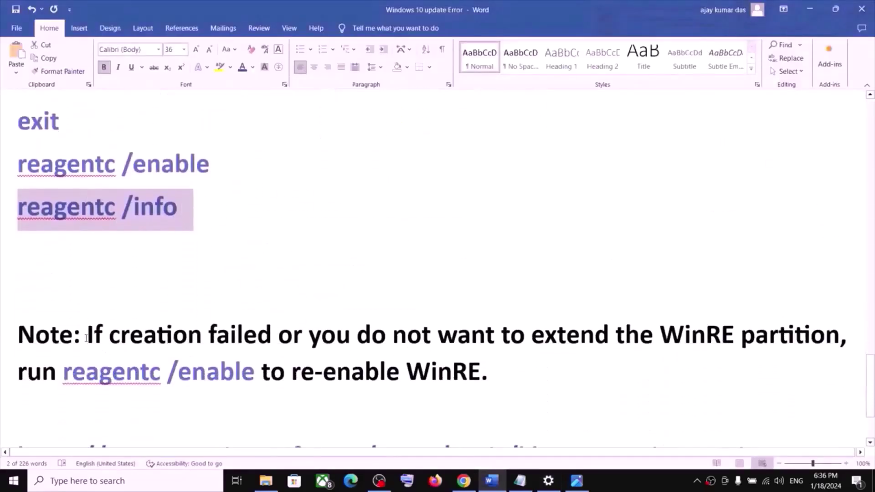
{"action": "left_click_drag", "start_coordinate": [88, 340], "coordinate": [26, 348]}
{"action": "left_click_drag", "start_coordinate": [63, 374], "coordinate": [291, 382]}
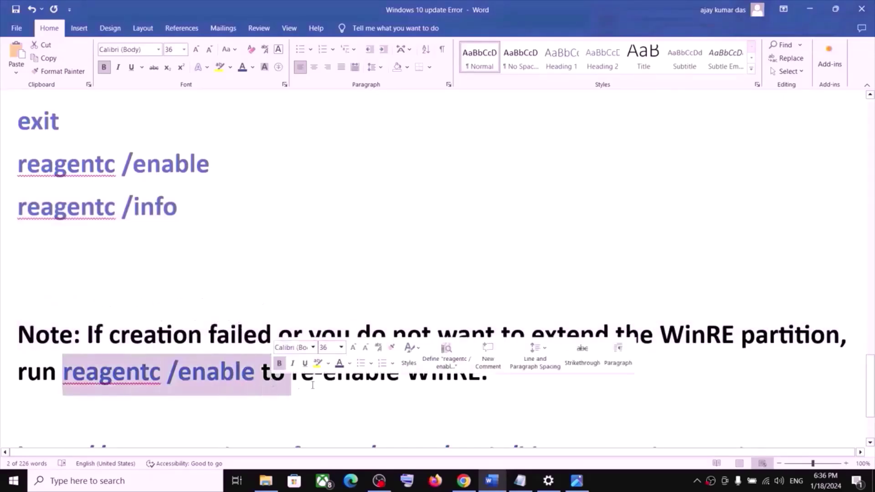
{"action": "left_click", "coordinate": [318, 385]}
{"action": "left_click_drag", "start_coordinate": [468, 378], "coordinate": [292, 380]}
{"action": "scroll", "coordinate": [285, 411], "scroll_direction": "down", "scroll_amount": 1}
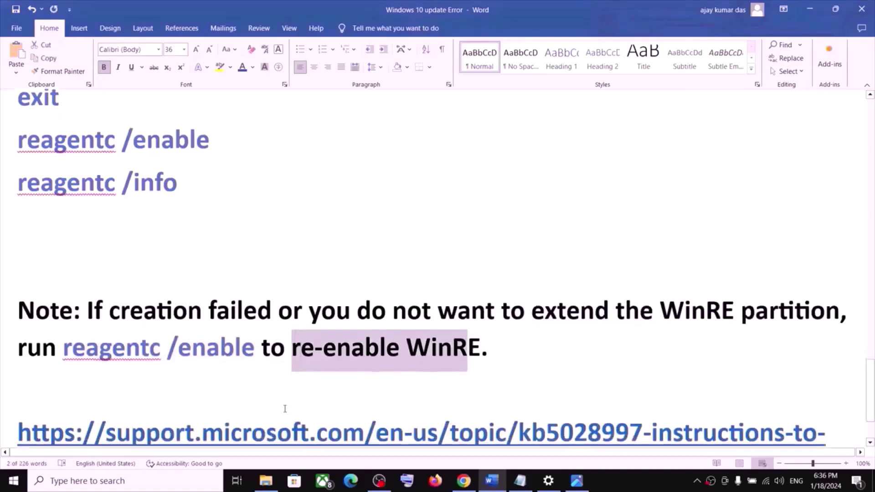
Step: Locate the Microsoft support link at the document's end and view the KB5028997 partition-resizing article in Chrome
{"action": "scroll", "coordinate": [285, 402], "scroll_direction": "down", "scroll_amount": 3}
{"action": "left_click_drag", "start_coordinate": [373, 416], "coordinate": [18, 356]}
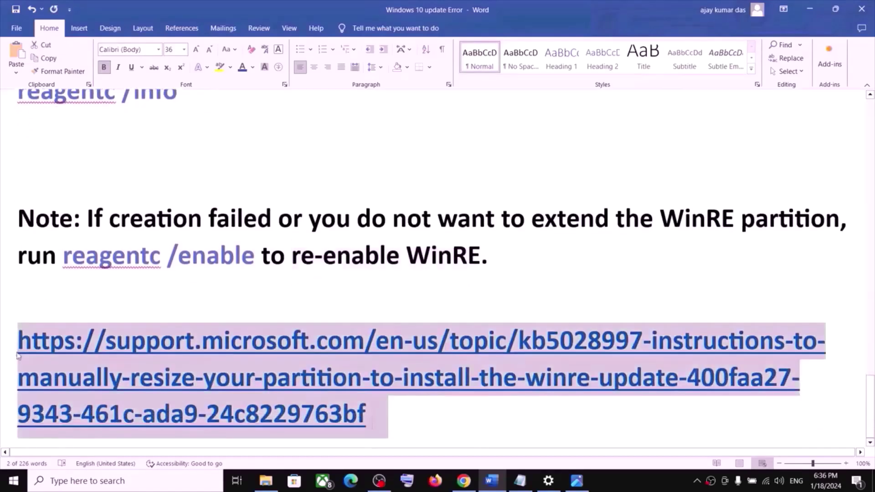
{"action": "left_click", "coordinate": [464, 481]}
{"action": "left_click", "coordinate": [104, 9]}
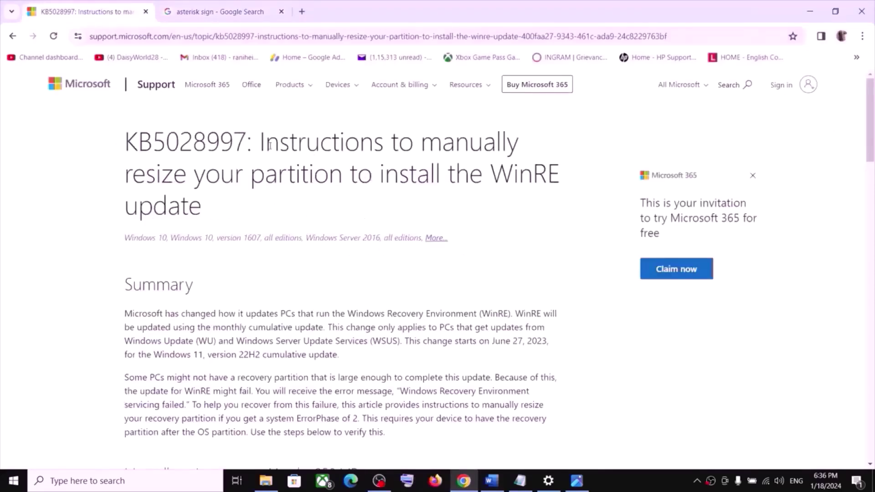
{"action": "left_click_drag", "start_coordinate": [266, 143], "coordinate": [390, 203]}
{"action": "scroll", "coordinate": [294, 286], "scroll_direction": "down", "scroll_amount": 5}
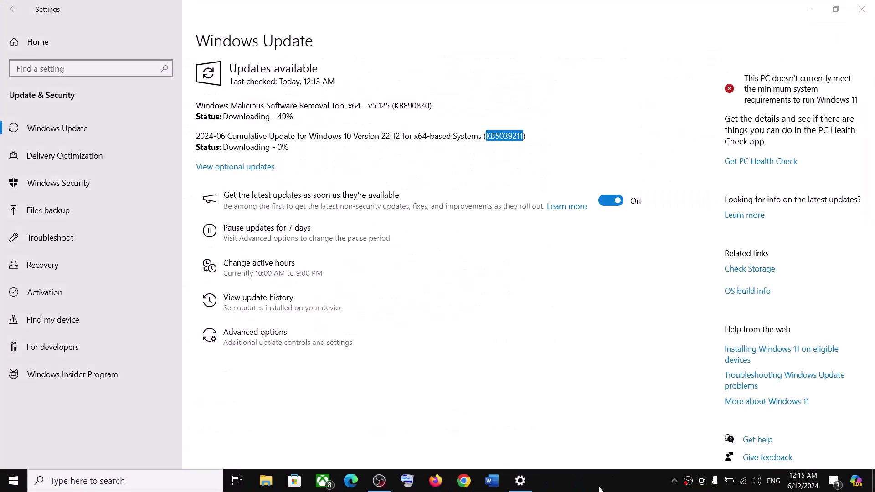
Step: Check the download status of the 2024-06 cumulative update KB5039211 in Windows Update
{"action": "left_click", "coordinate": [330, 135]}
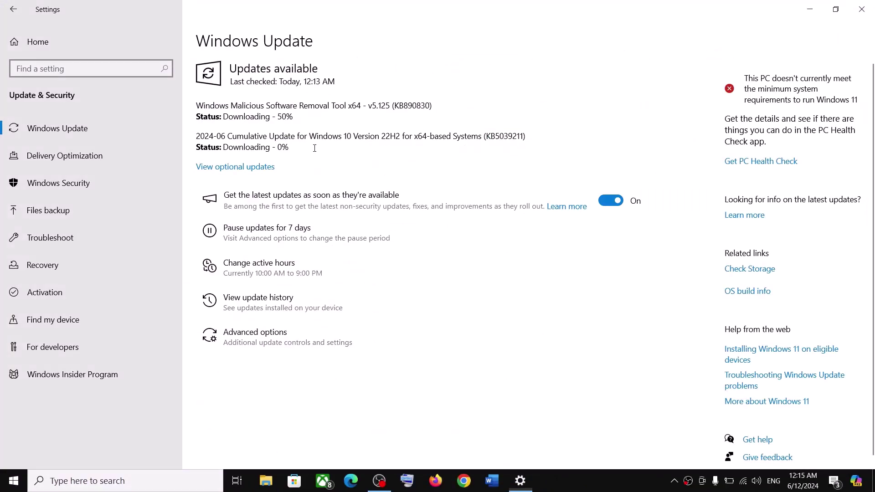
{"action": "left_click_drag", "start_coordinate": [246, 151], "coordinate": [293, 147]}
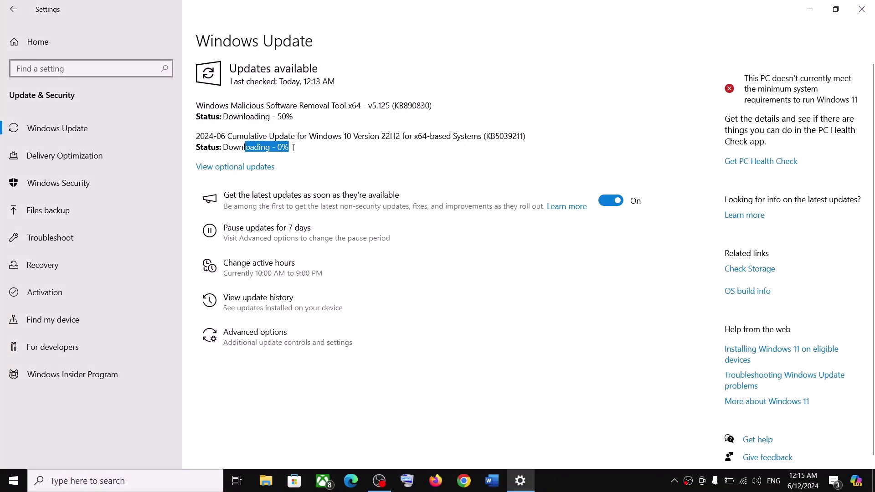
{"action": "left_click", "coordinate": [639, 488]}
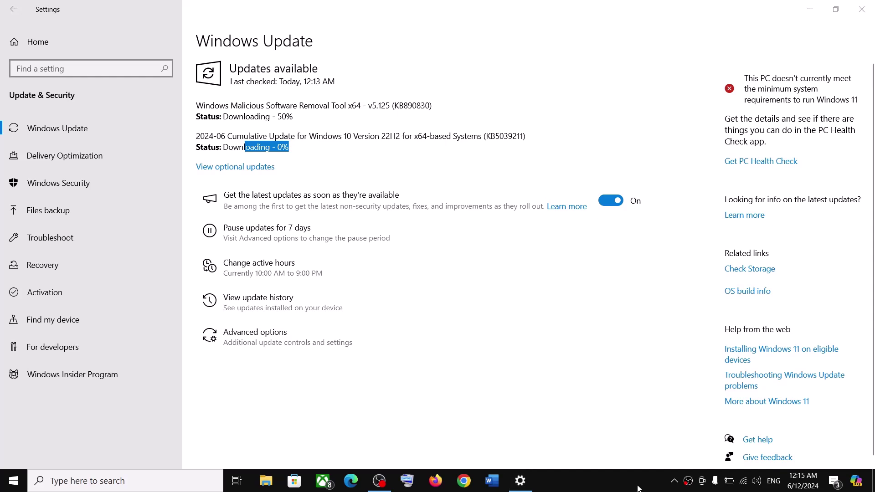